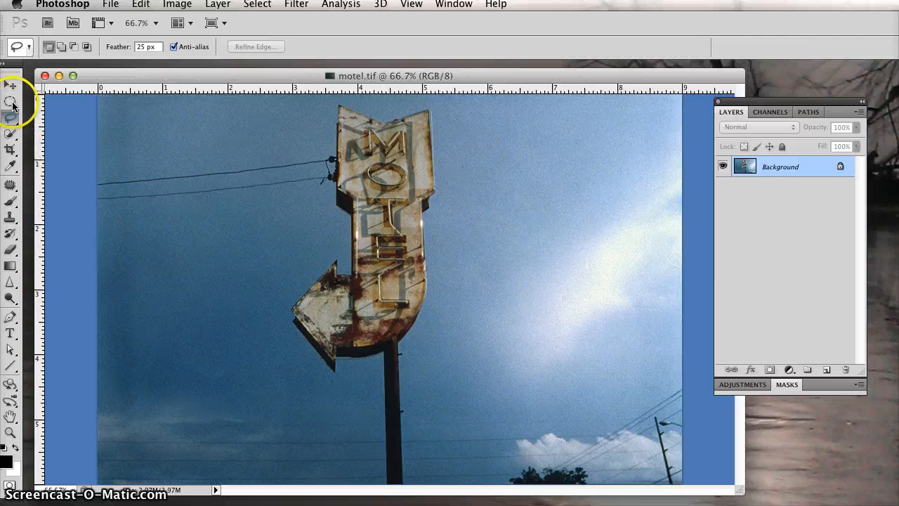
{"action": "left_click_drag", "start_coordinate": [10, 100], "coordinate": [49, 99]}
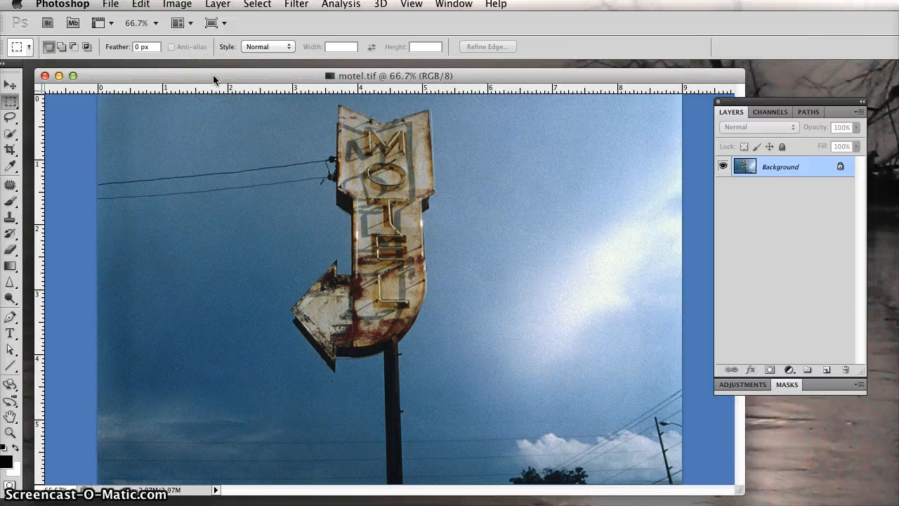
{"action": "left_click_drag", "start_coordinate": [213, 75], "coordinate": [209, 70]}
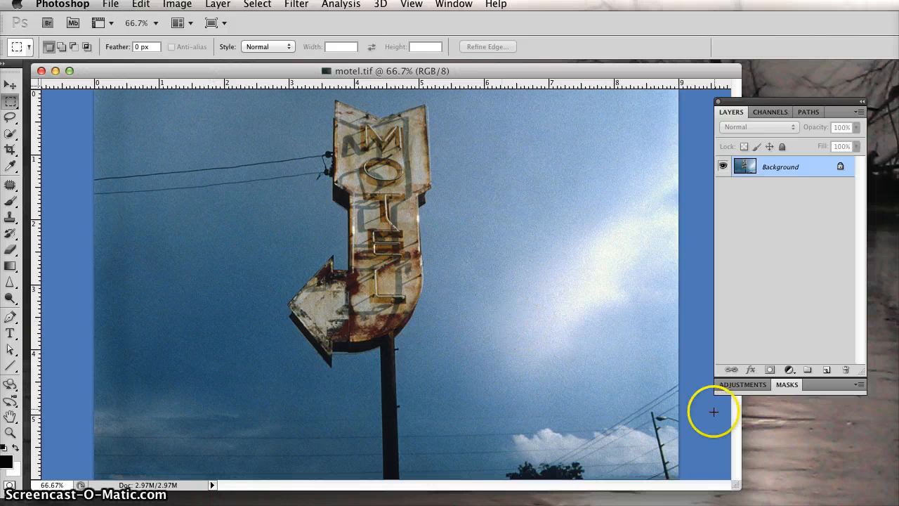
{"action": "left_click_drag", "start_coordinate": [731, 485], "coordinate": [763, 500]}
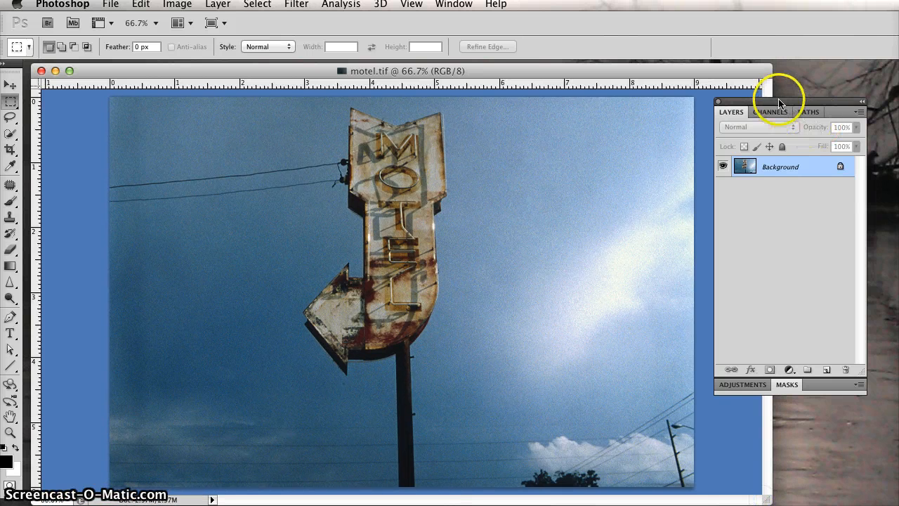
{"action": "left_click_drag", "start_coordinate": [778, 102], "coordinate": [777, 110]}
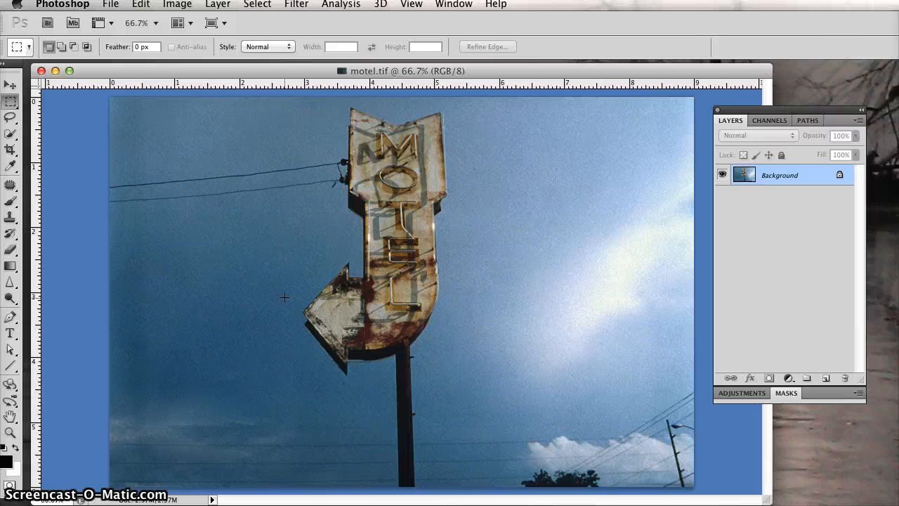
{"action": "left_click", "coordinate": [280, 274]}
{"action": "left_click", "coordinate": [253, 239]}
{"action": "left_click", "coordinate": [317, 194]}
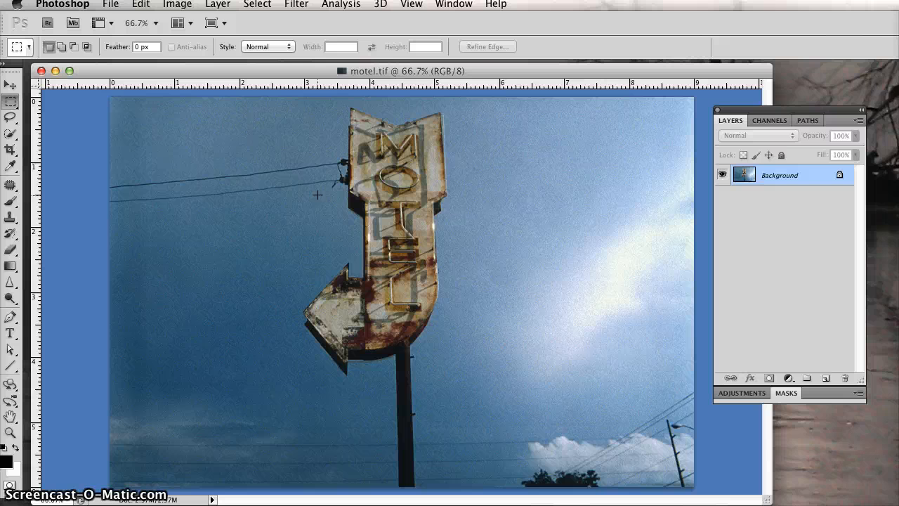
{"action": "left_click", "coordinate": [341, 176]}
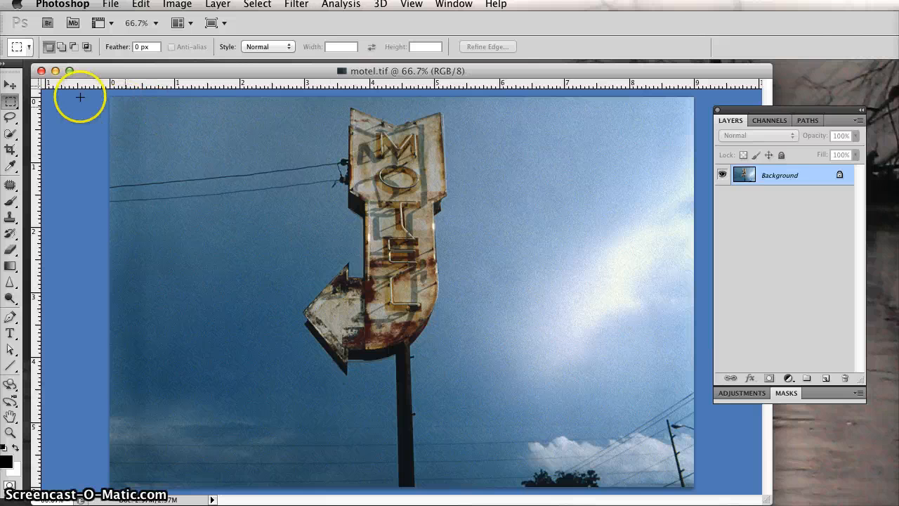
With the Rectangular Marquee tool, draw a rectangular selection around the motel sign and its pole
{"action": "left_click", "coordinate": [16, 107]}
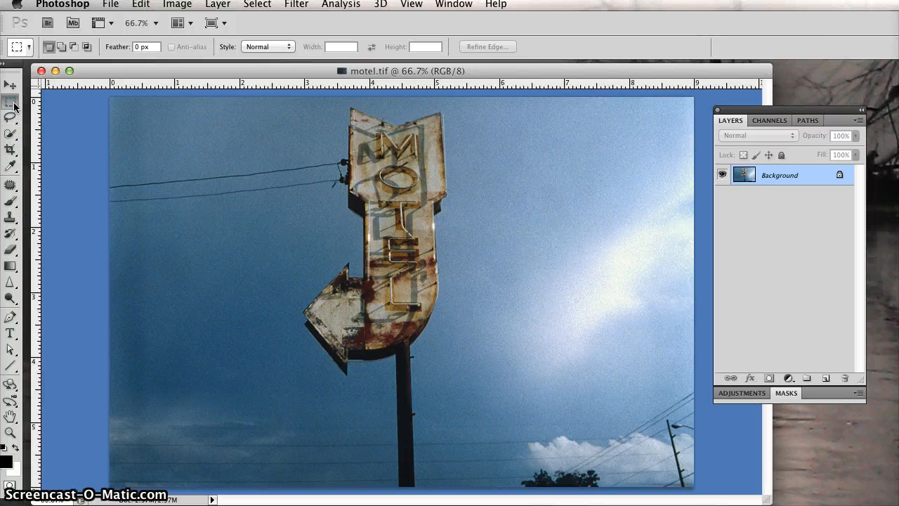
{"action": "left_click", "coordinate": [14, 104]}
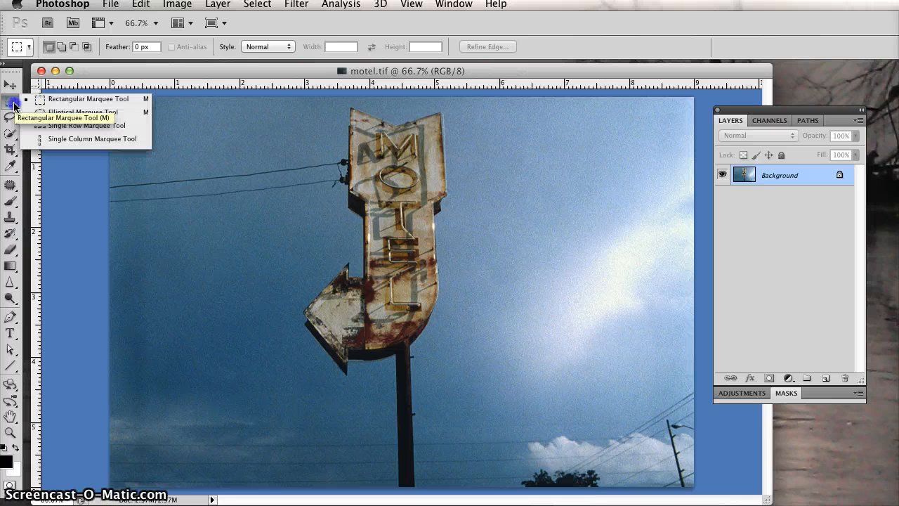
{"action": "left_click_drag", "start_coordinate": [14, 105], "coordinate": [57, 104]}
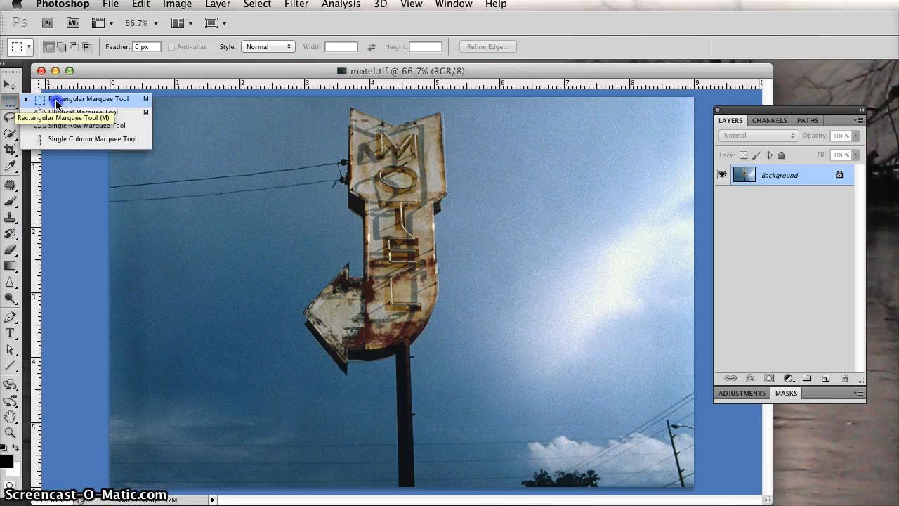
{"action": "left_click", "coordinate": [57, 103]}
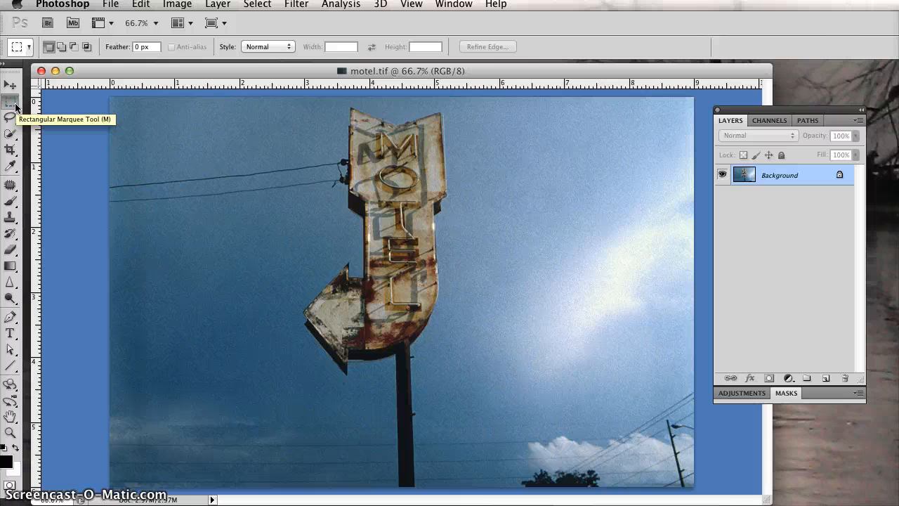
{"action": "left_click", "coordinate": [15, 106]}
{"action": "left_click_drag", "start_coordinate": [15, 105], "coordinate": [49, 102]}
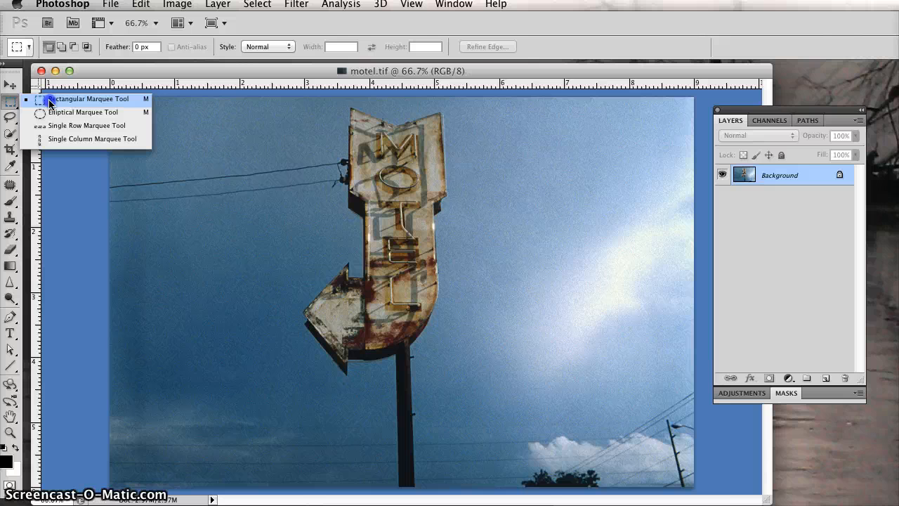
{"action": "left_click", "coordinate": [49, 103]}
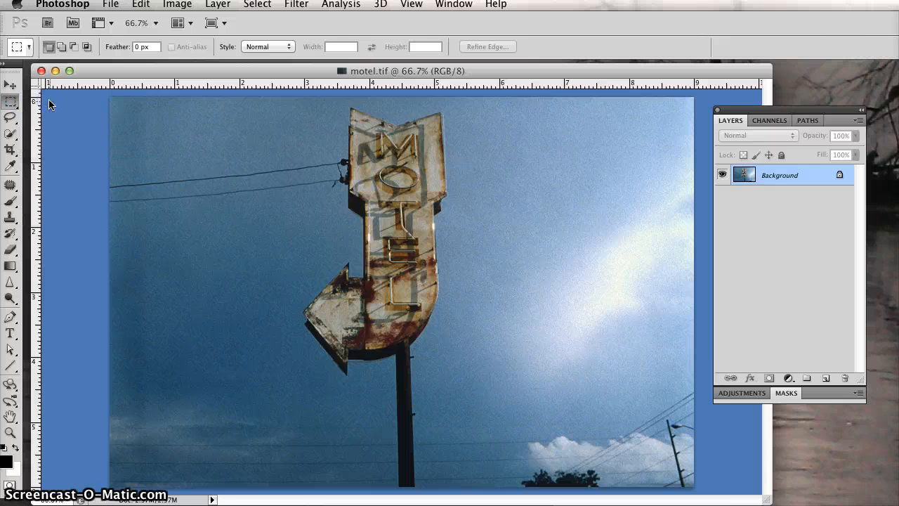
{"action": "left_click", "coordinate": [310, 112]}
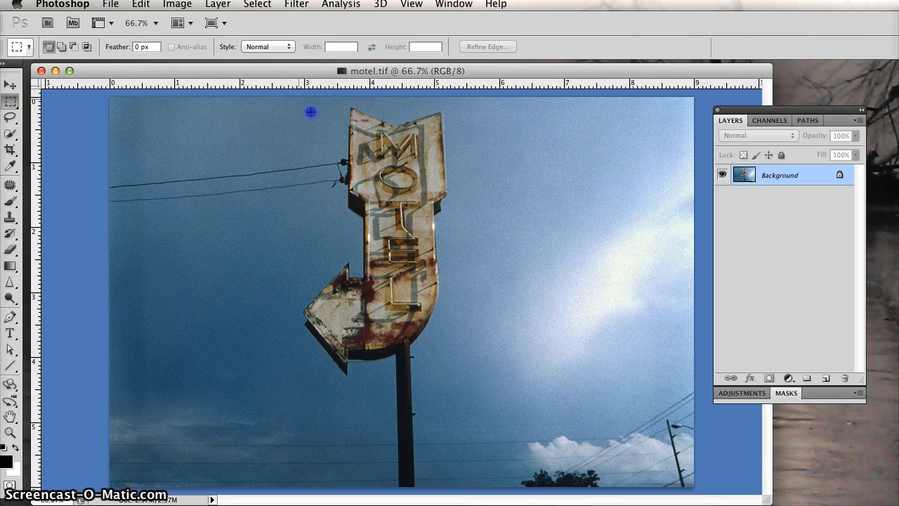
{"action": "left_click_drag", "start_coordinate": [311, 111], "coordinate": [291, 116]}
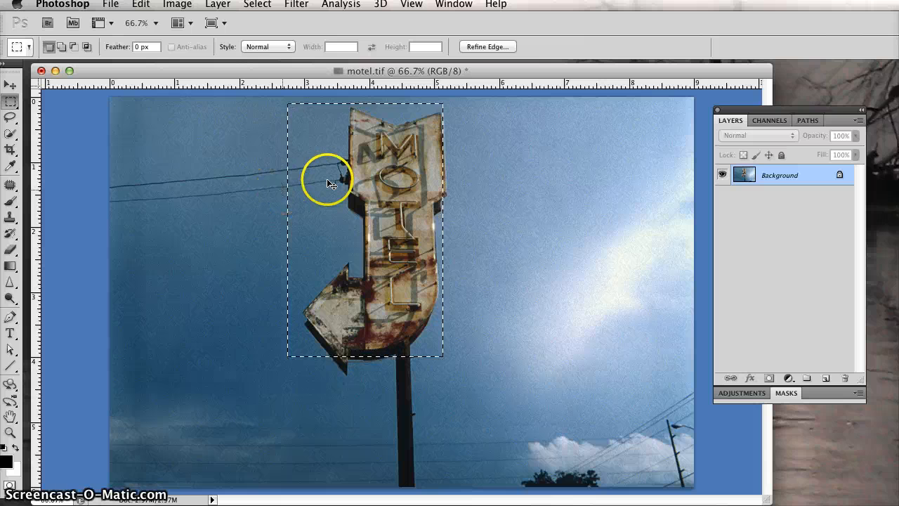
{"action": "left_click", "coordinate": [299, 124]}
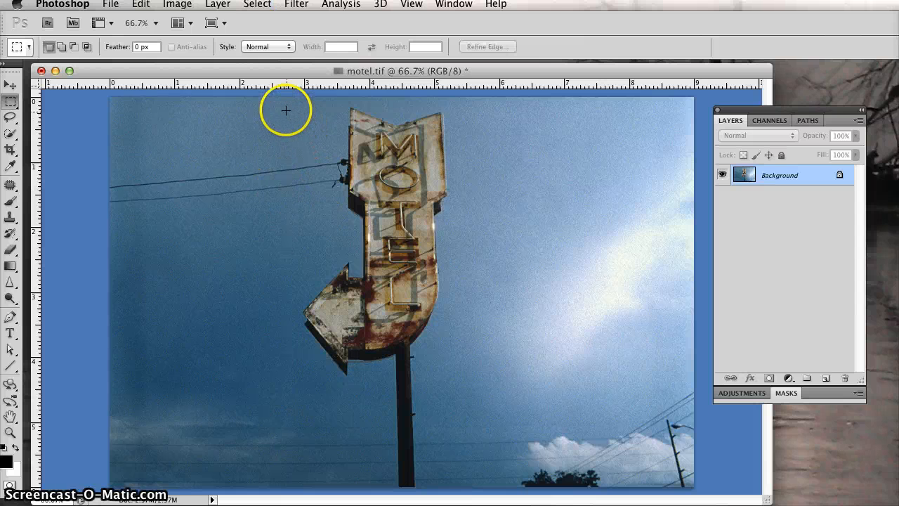
{"action": "left_click_drag", "start_coordinate": [288, 107], "coordinate": [483, 485]}
{"action": "left_click_drag", "start_coordinate": [422, 309], "coordinate": [422, 310]}
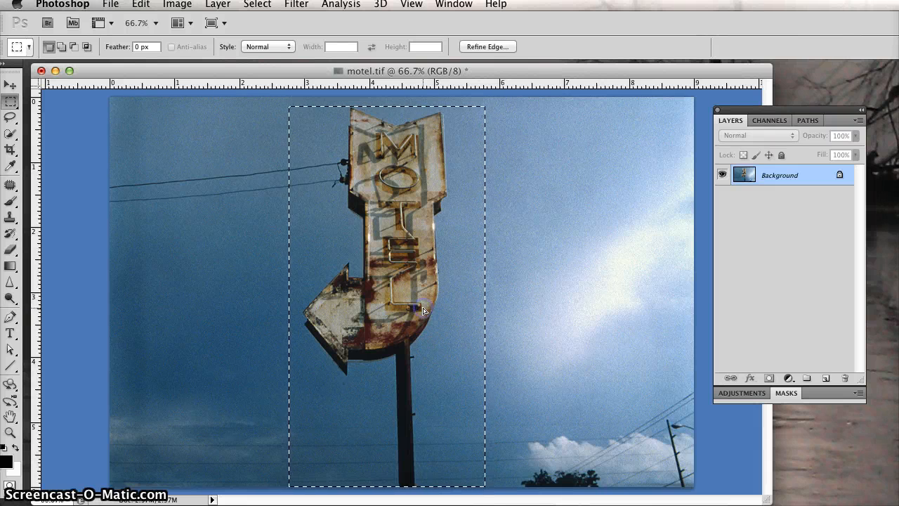
{"action": "left_click", "coordinate": [345, 226]}
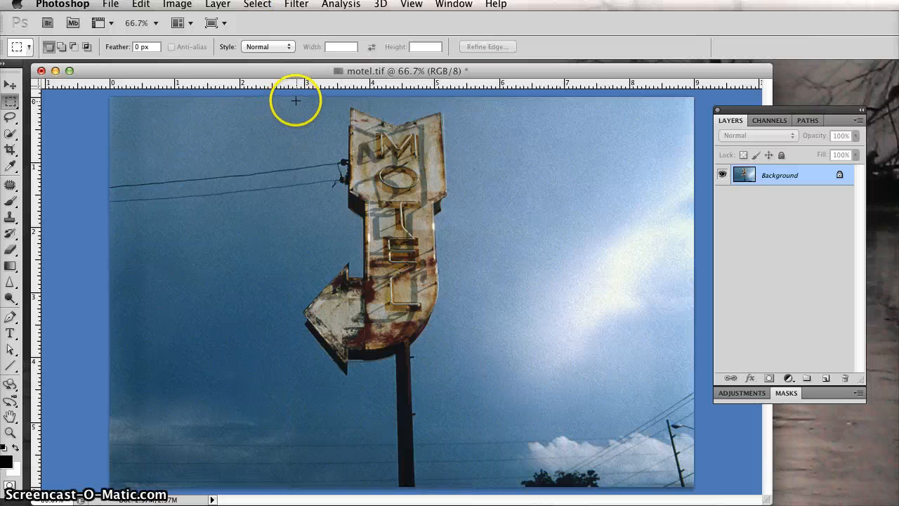
{"action": "left_click_drag", "start_coordinate": [295, 101], "coordinate": [463, 497]}
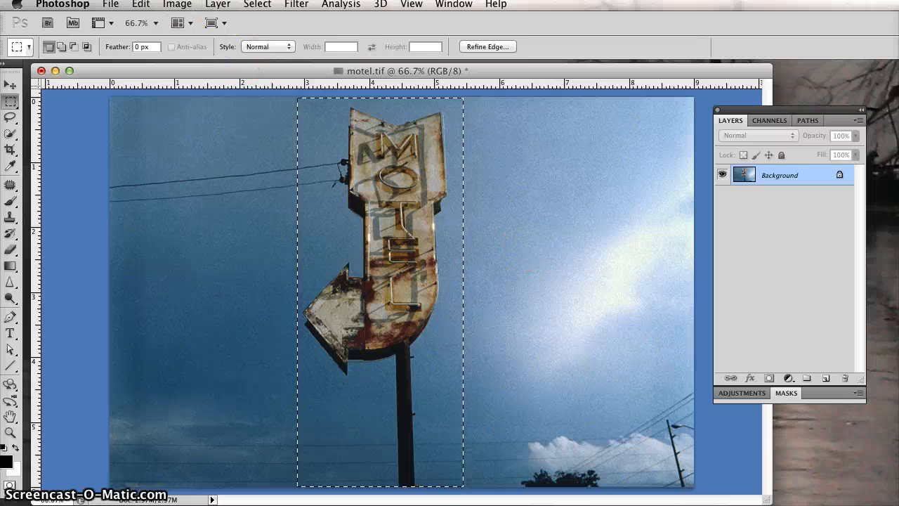
Preview a Hue/Saturation hue shift of +38 on the selection, then cancel the dialog
{"action": "left_click", "coordinate": [177, 4]}
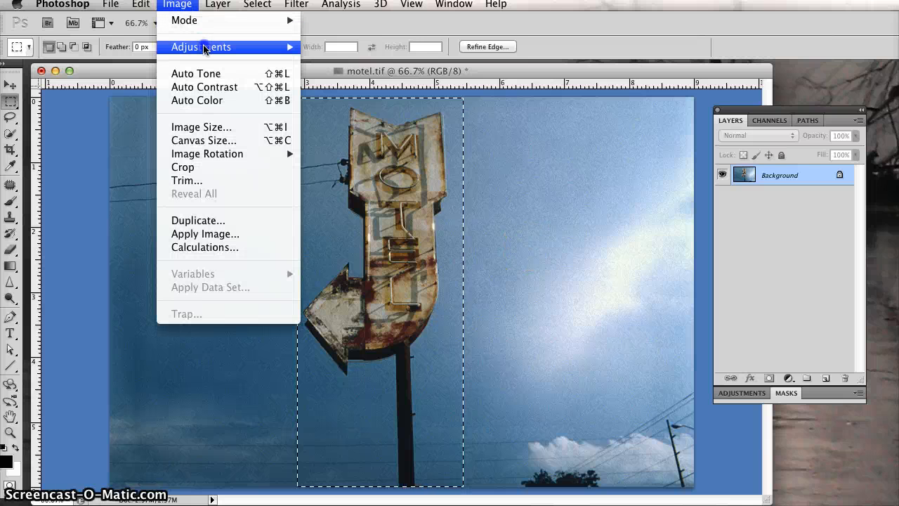
{"action": "mouse_move", "coordinate": [206, 48]}
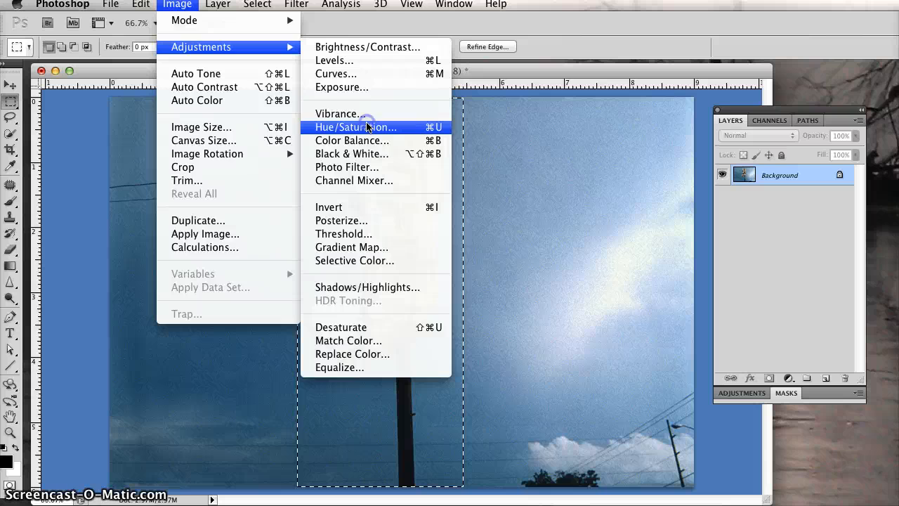
{"action": "left_click", "coordinate": [513, 247]}
{"action": "key", "text": "ctrl+u"}
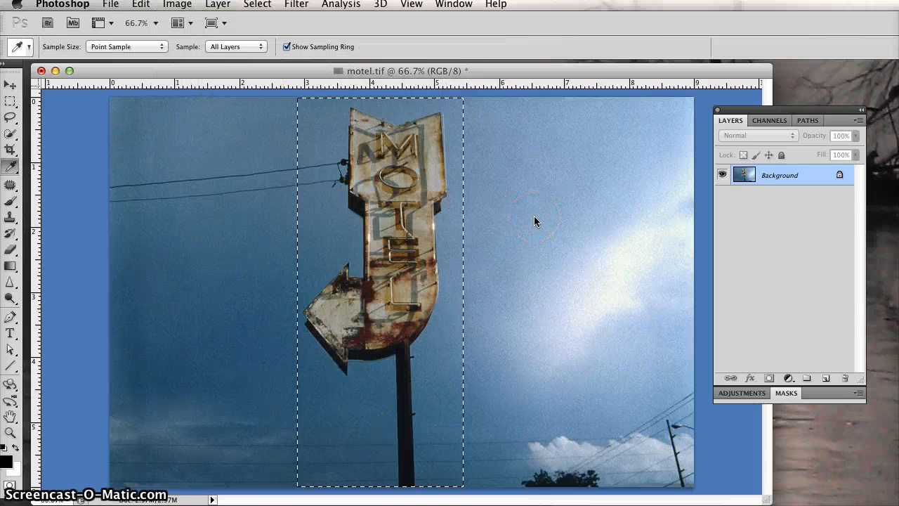
{"action": "mouse_move", "coordinate": [676, 271]}
{"action": "left_mouse_down"}
{"action": "mouse_move", "coordinate": [735, 268]}
{"action": "mouse_move", "coordinate": [606, 278]}
{"action": "mouse_move", "coordinate": [687, 273]}
{"action": "mouse_move", "coordinate": [618, 280]}
{"action": "mouse_move", "coordinate": [690, 282]}
{"action": "left_mouse_up"}
{"action": "left_click_drag", "start_coordinate": [691, 281], "coordinate": [702, 280]}
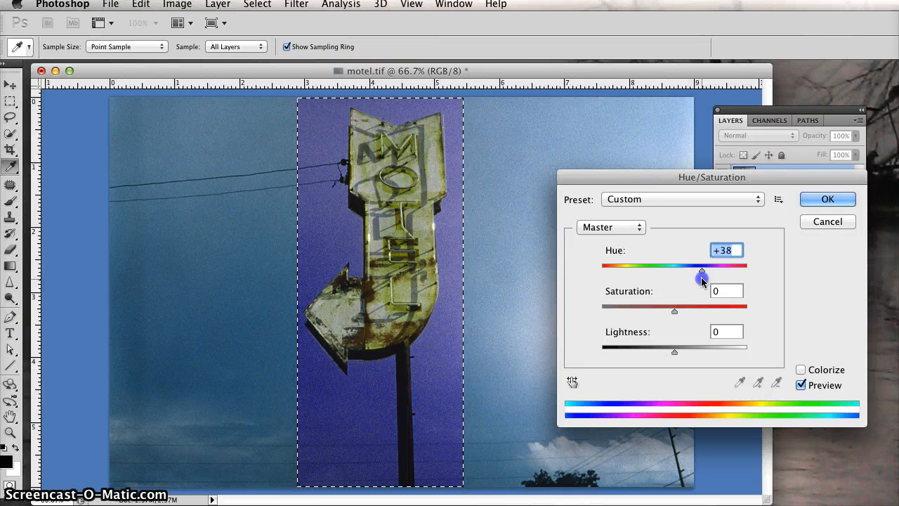
{"action": "left_click", "coordinate": [823, 221]}
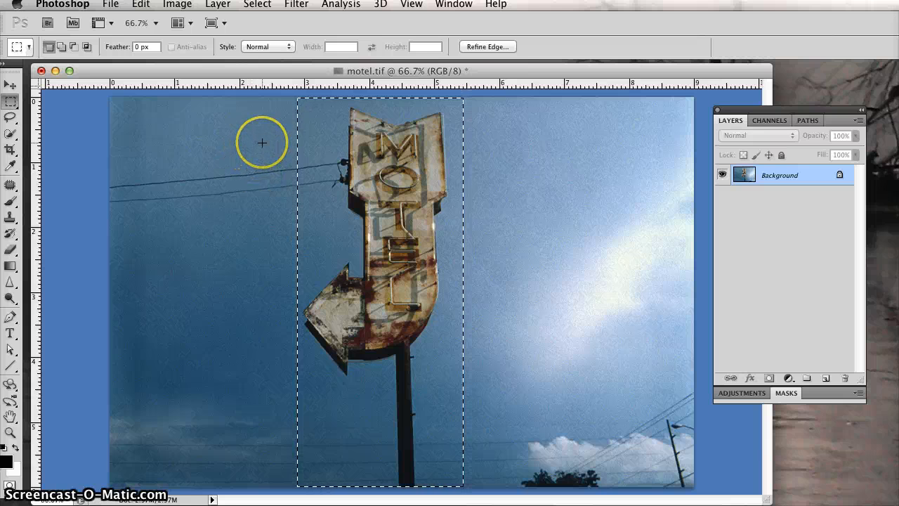
Subtract rectangles from the selection's left side, trimming the sky beside the sign, arrow and lower pole
{"action": "key", "text": "alt"}
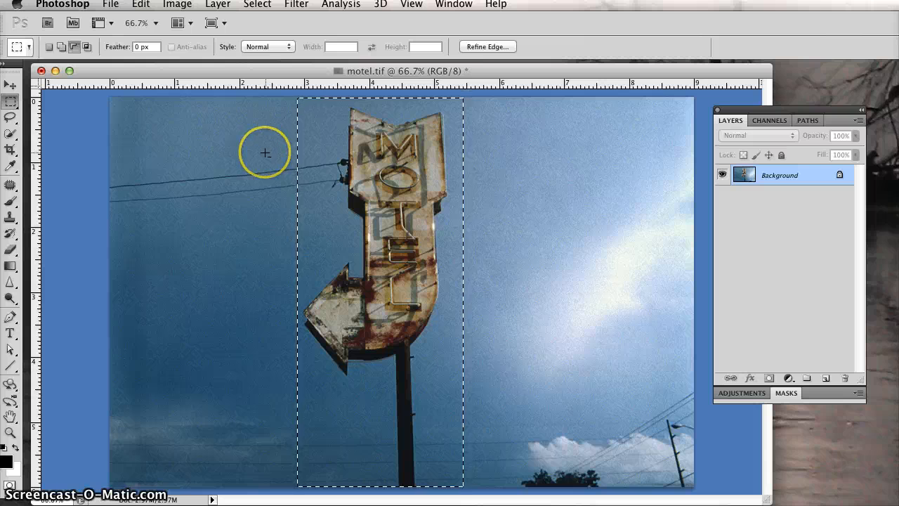
{"action": "key", "text": "alt"}
{"action": "key", "text": "alt"}
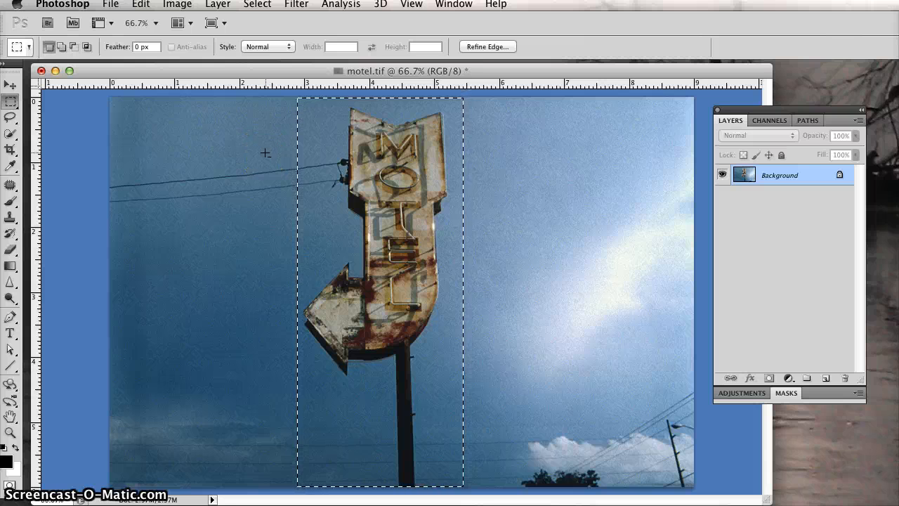
{"action": "key", "text": "alt"}
{"action": "key", "text": "alt"}
{"action": "key", "text": "alt"}
{"action": "left_click_drag", "start_coordinate": [269, 143], "coordinate": [279, 149]}
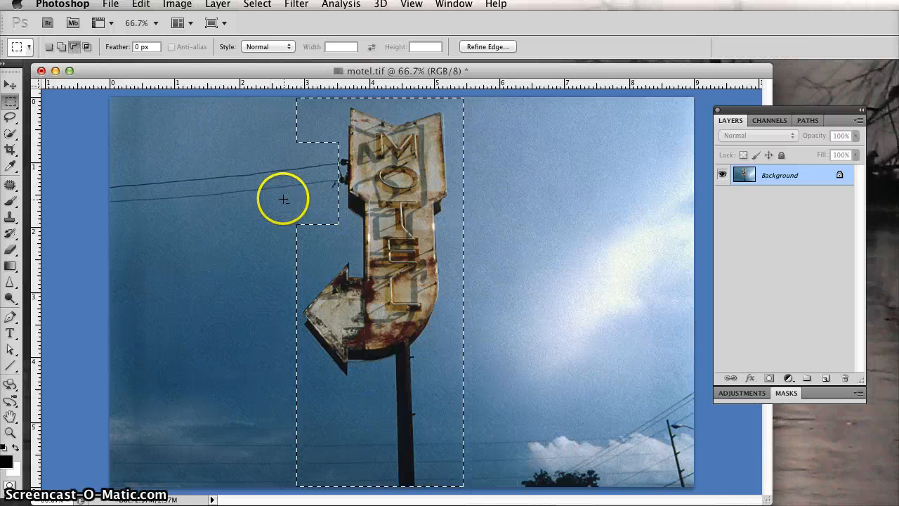
{"action": "left_click_drag", "start_coordinate": [283, 198], "coordinate": [333, 264]}
{"action": "mouse_move", "coordinate": [274, 255]}
{"action": "left_mouse_down"}
{"action": "mouse_move", "coordinate": [314, 273]}
{"action": "mouse_move", "coordinate": [315, 288]}
{"action": "left_mouse_up"}
{"action": "left_click", "coordinate": [269, 367]}
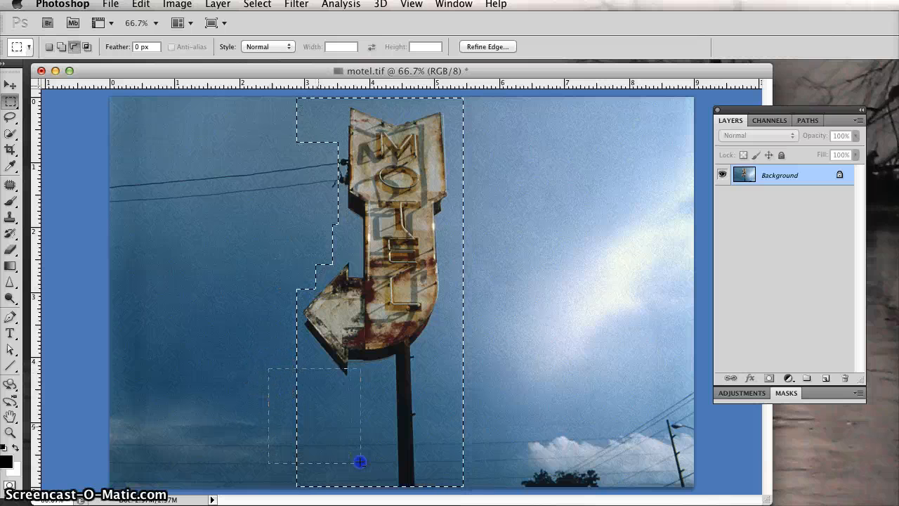
{"action": "left_click_drag", "start_coordinate": [330, 458], "coordinate": [330, 458]}
{"action": "left_click_drag", "start_coordinate": [271, 437], "coordinate": [397, 499]}
{"action": "left_click_drag", "start_coordinate": [466, 445], "coordinate": [465, 445]}
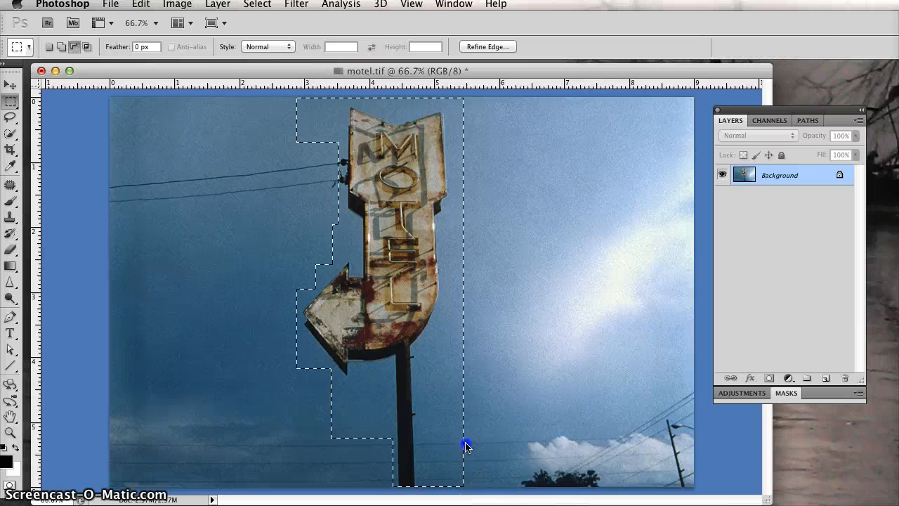
Subtract rectangles from the selection's right side, trimming the sky beside the pole and sign
{"action": "left_click", "coordinate": [484, 349]}
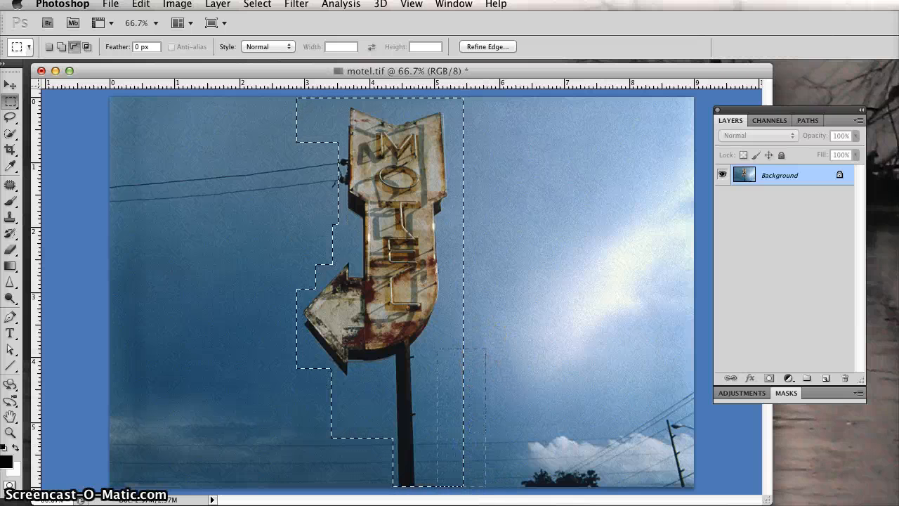
{"action": "left_click_drag", "start_coordinate": [436, 484], "coordinate": [433, 486]}
{"action": "left_click", "coordinate": [478, 276]}
{"action": "left_click_drag", "start_coordinate": [447, 399], "coordinate": [443, 401]}
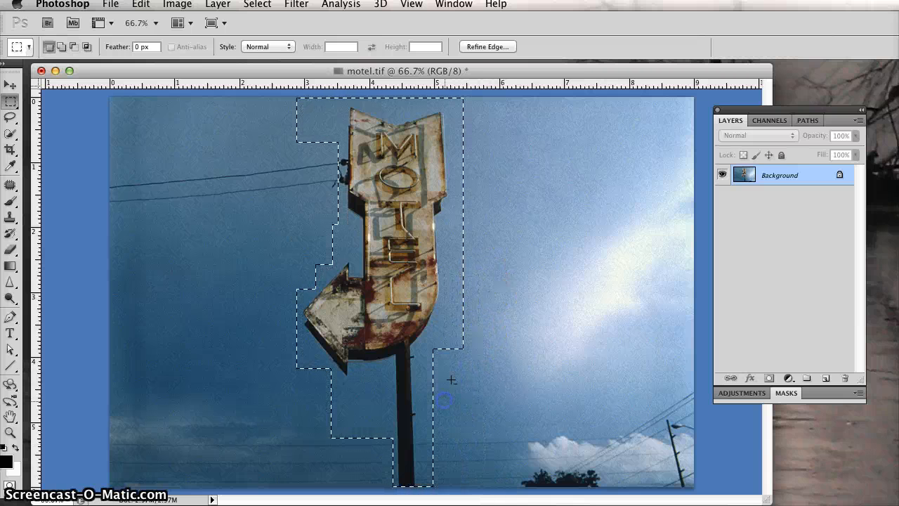
{"action": "left_click_drag", "start_coordinate": [492, 163], "coordinate": [465, 213]}
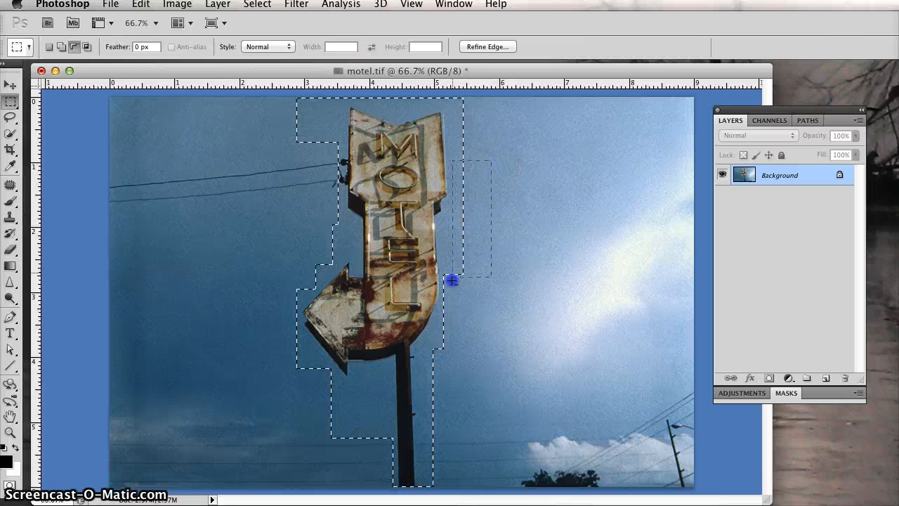
{"action": "left_click_drag", "start_coordinate": [452, 280], "coordinate": [452, 278]}
Subtract rectangles at the top of the selection, trimming the sky on both sides of the sign's upper end
{"action": "left_click_drag", "start_coordinate": [266, 99], "coordinate": [285, 94]}
{"action": "left_click_drag", "start_coordinate": [344, 129], "coordinate": [343, 130]}
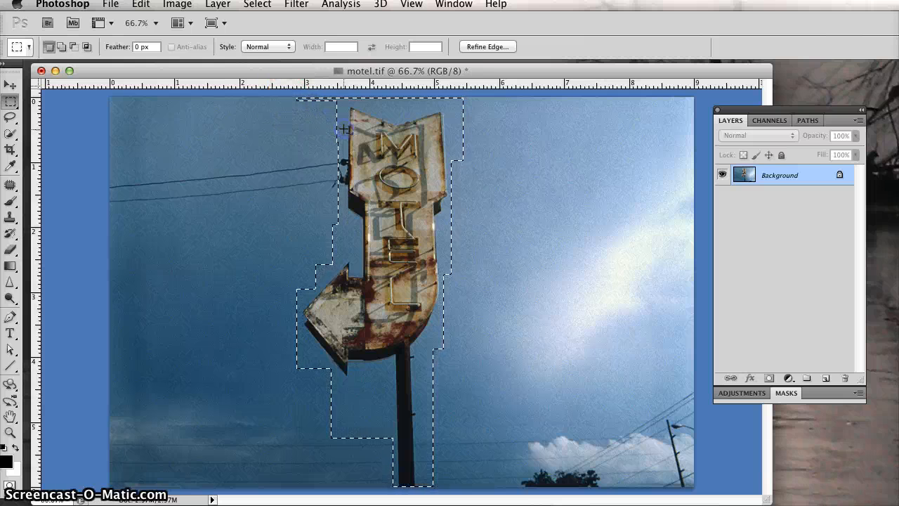
{"action": "left_click_drag", "start_coordinate": [513, 193], "coordinate": [457, 99]}
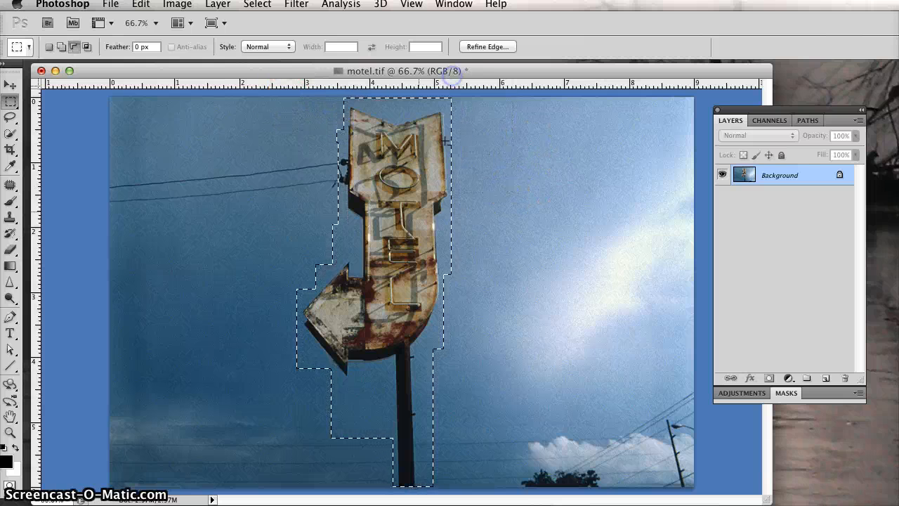
Subtract small rectangles trimming sky under the arrow beside the pole and the notch between the sign's top points
{"action": "left_click_drag", "start_coordinate": [281, 353], "coordinate": [310, 363]}
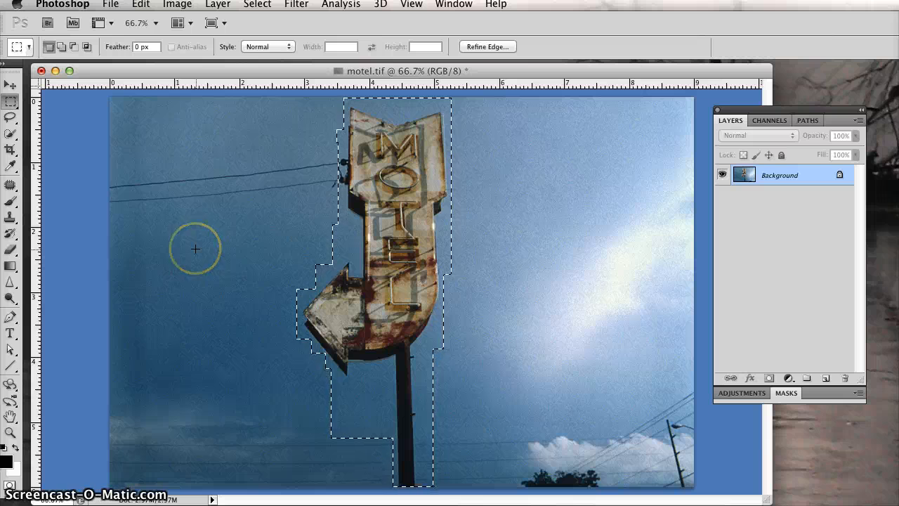
{"action": "key", "text": "alt"}
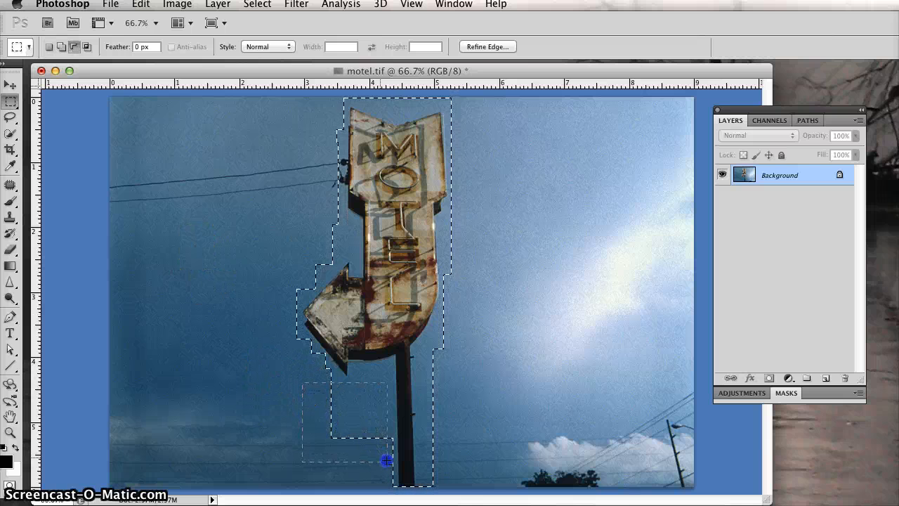
{"action": "left_click_drag", "start_coordinate": [361, 366], "coordinate": [361, 366]}
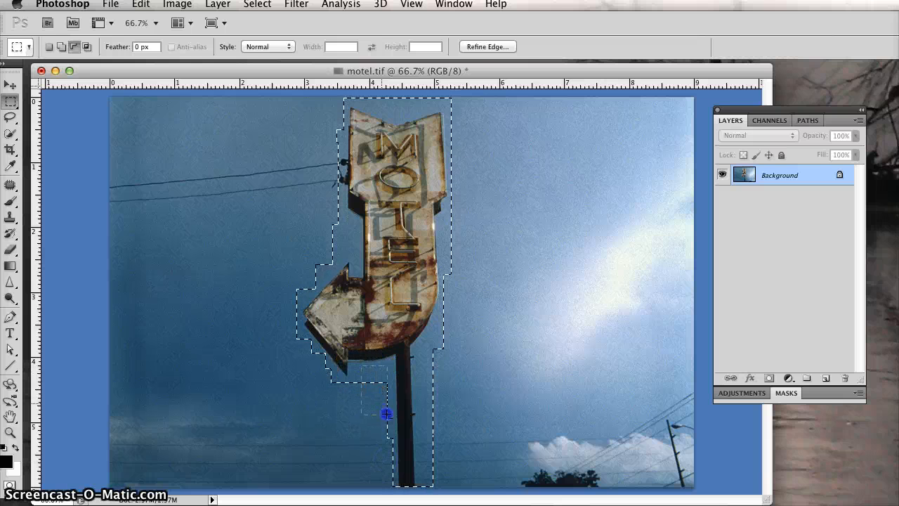
{"action": "key", "text": "alt"}
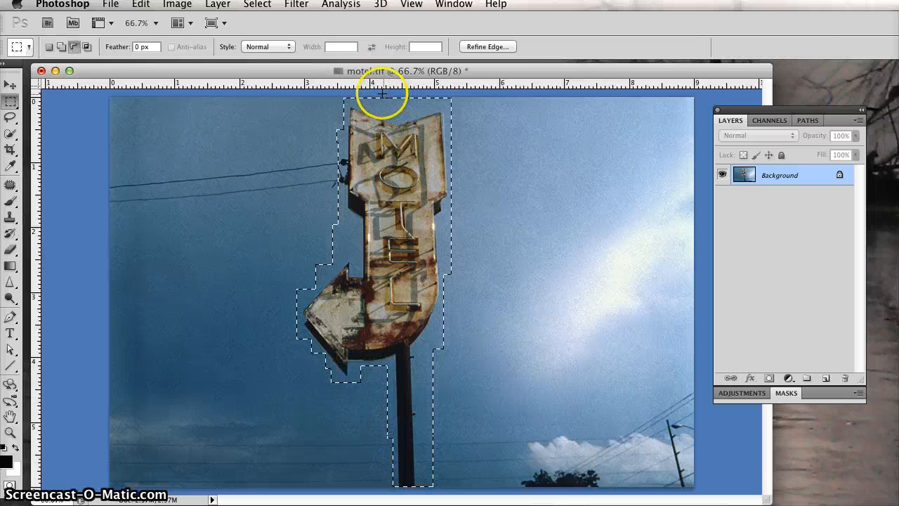
{"action": "left_click_drag", "start_coordinate": [405, 111], "coordinate": [405, 111]}
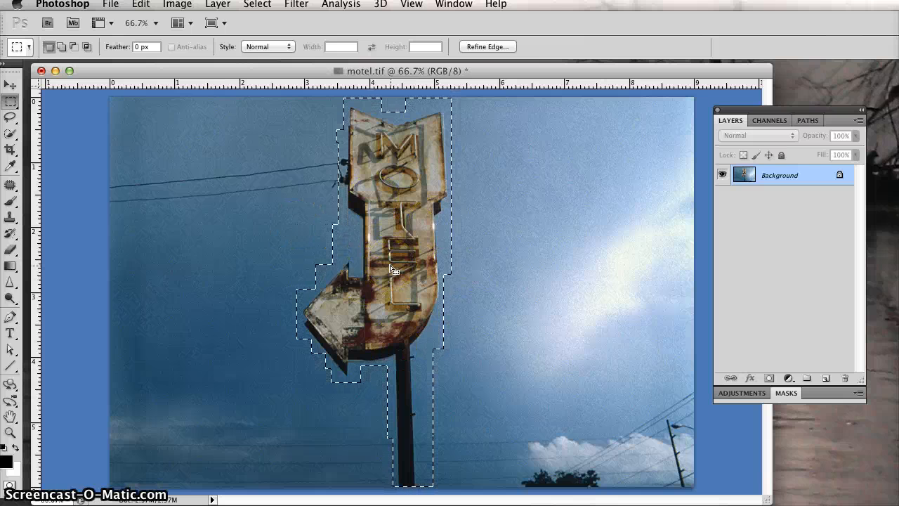
Subtract a rectangle from the sky above the arrow's left tip, undoing an accidental deselection
{"action": "left_click", "coordinate": [307, 215], "text": "alt"}
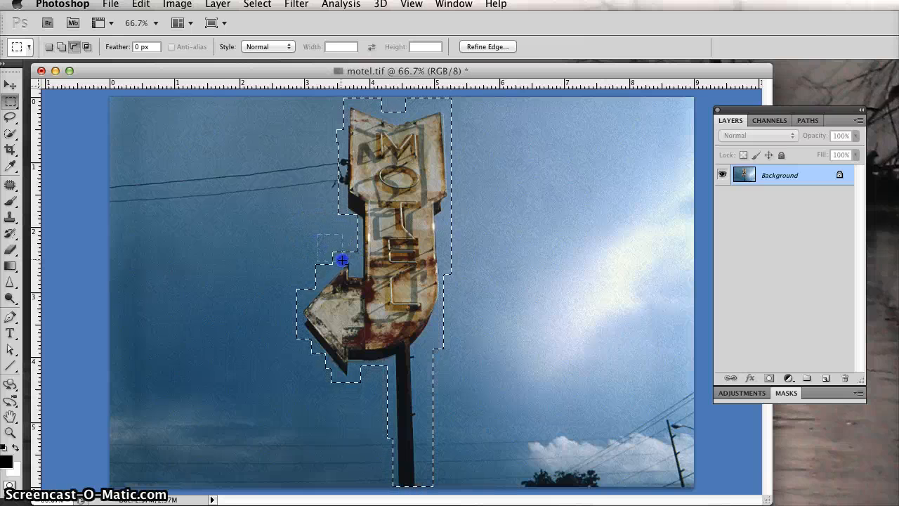
{"action": "left_click_drag", "start_coordinate": [342, 260], "coordinate": [342, 260]}
{"action": "left_click_drag", "start_coordinate": [283, 272], "coordinate": [302, 294]}
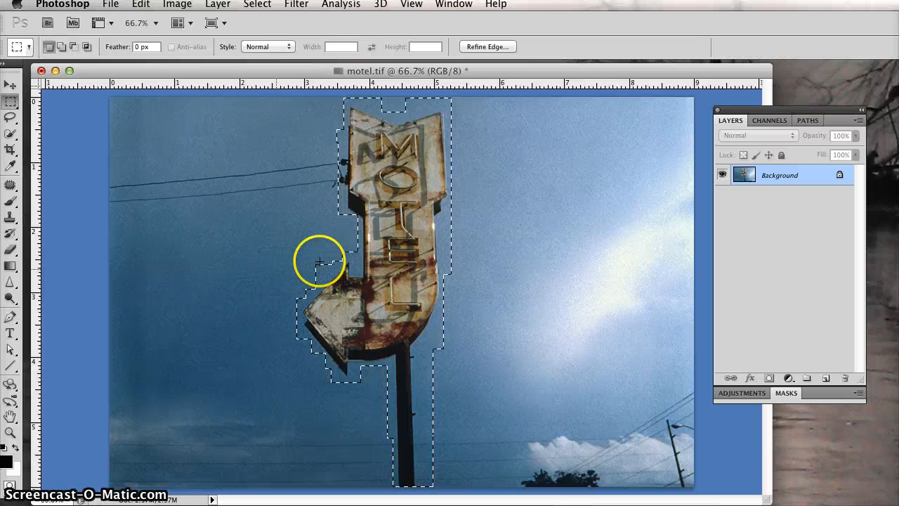
{"action": "left_click", "coordinate": [535, 247]}
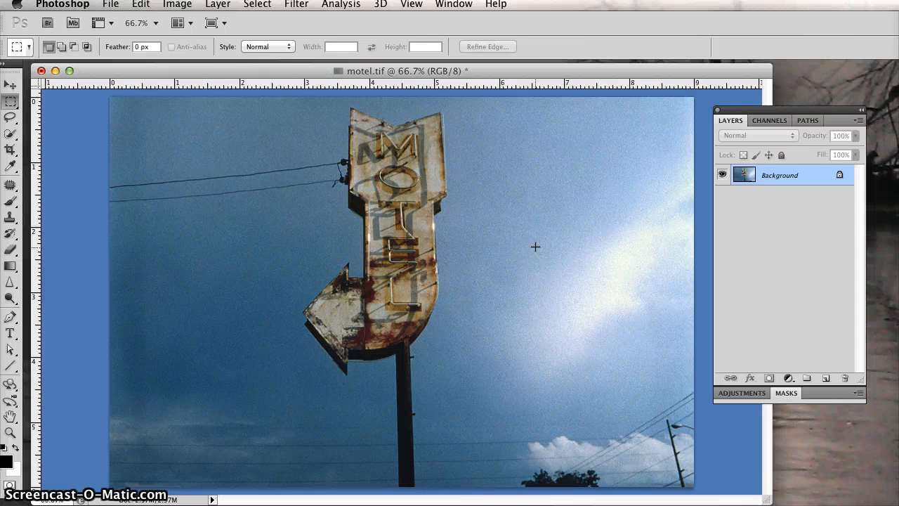
{"action": "key", "text": "super+z"}
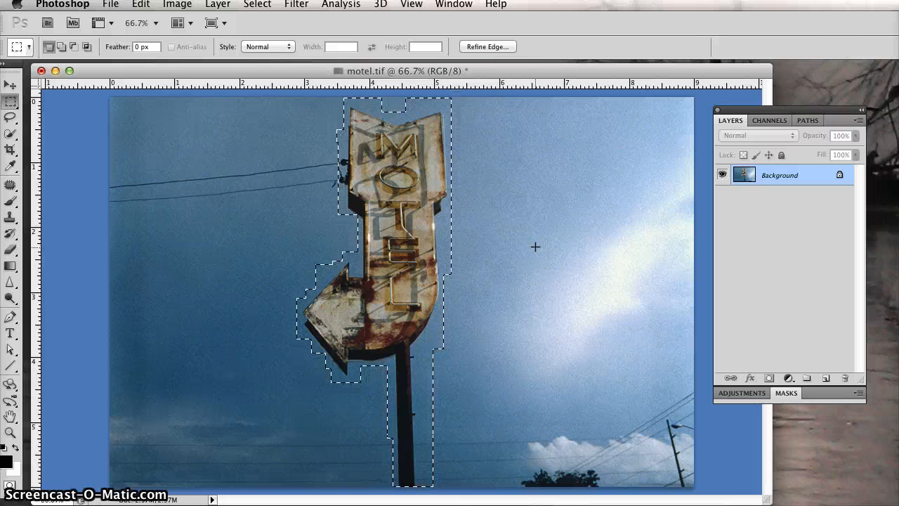
Save the selection as a new channel named marquee
{"action": "left_click", "coordinate": [521, 251]}
{"action": "left_click", "coordinate": [257, 4]}
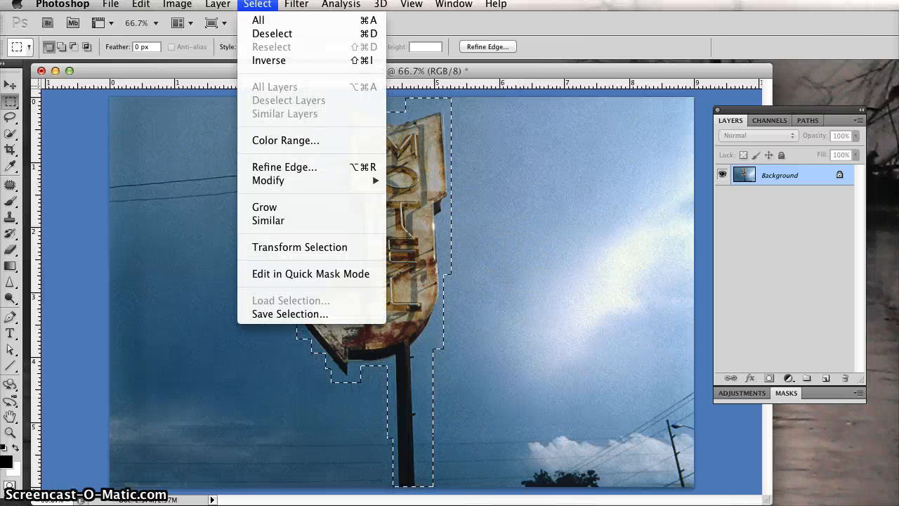
{"action": "left_click", "coordinate": [291, 314]}
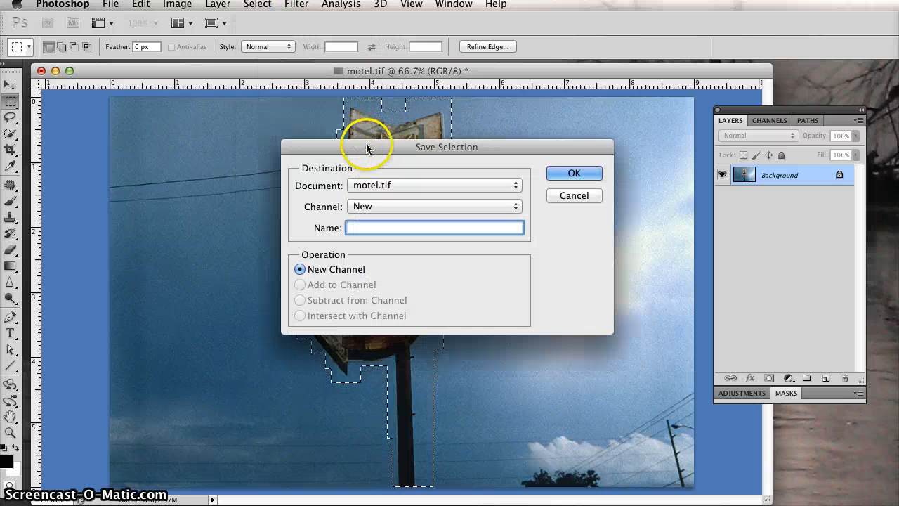
{"action": "left_click_drag", "start_coordinate": [366, 143], "coordinate": [564, 171]}
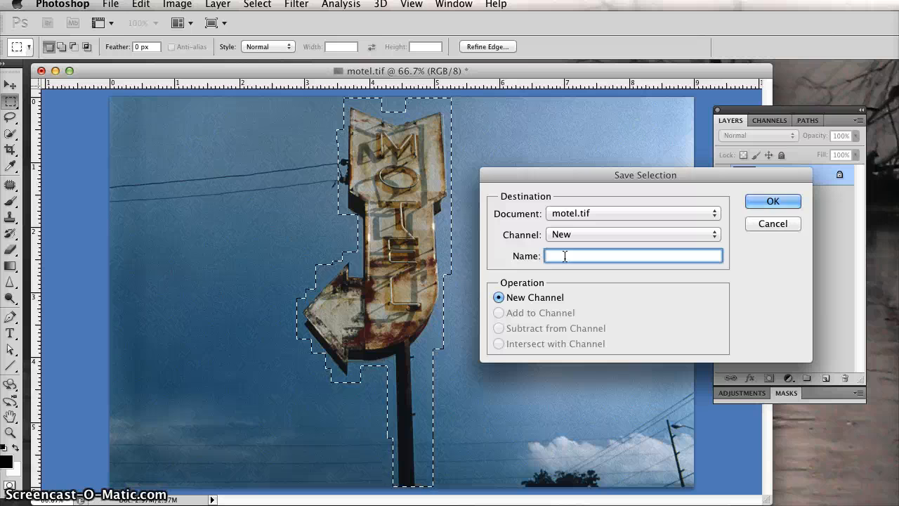
{"action": "type", "text": "marquee"}
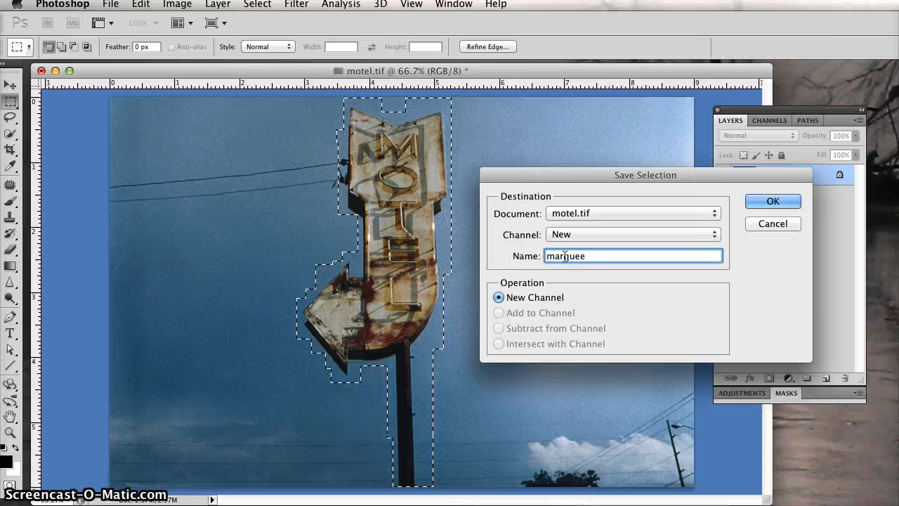
{"action": "left_click", "coordinate": [566, 257]}
{"action": "left_click", "coordinate": [770, 201]}
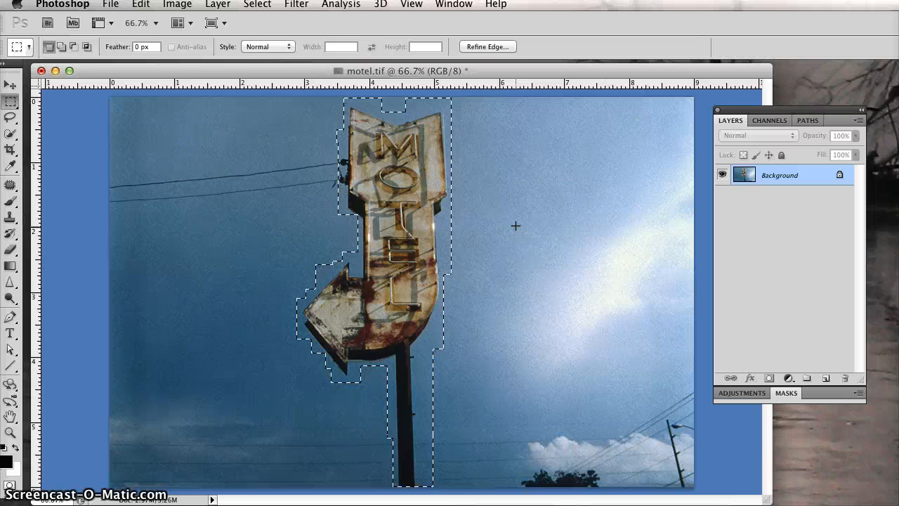
Deselect the selection, reselect it, then deselect it once more
{"action": "key", "text": "super+d"}
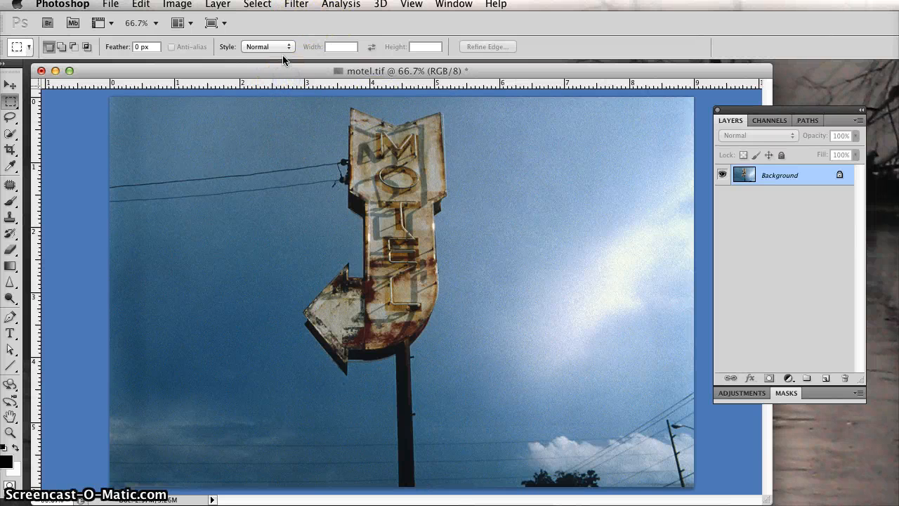
{"action": "left_click", "coordinate": [257, 4]}
{"action": "left_click", "coordinate": [258, 4]}
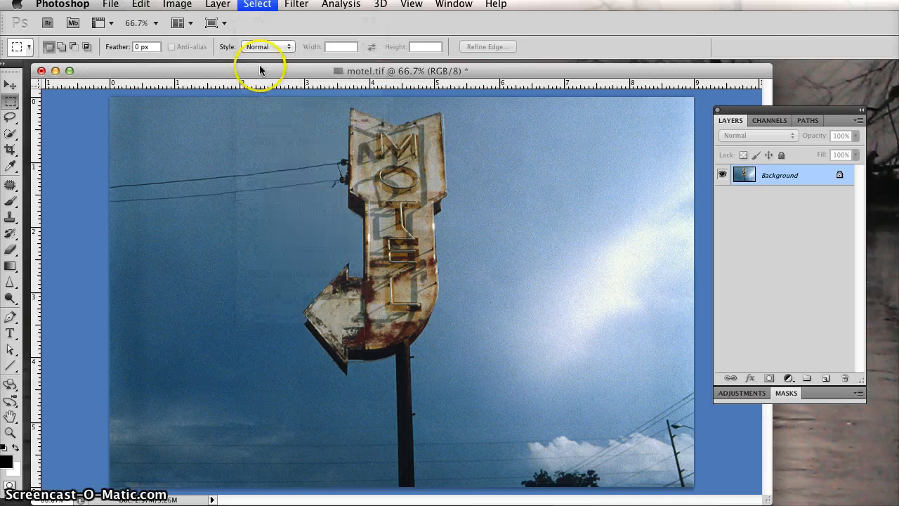
{"action": "key", "text": "shift+super+d"}
{"action": "left_click", "coordinate": [258, 5]}
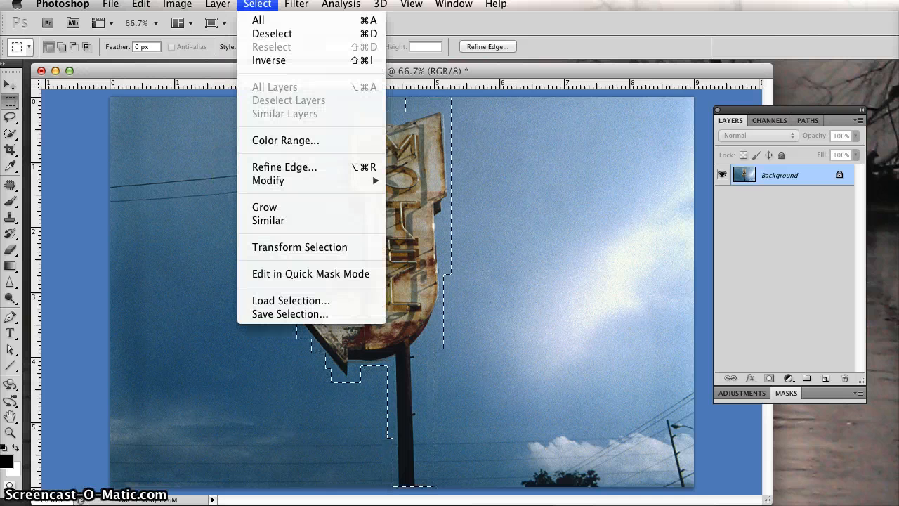
{"action": "left_click", "coordinate": [265, 34]}
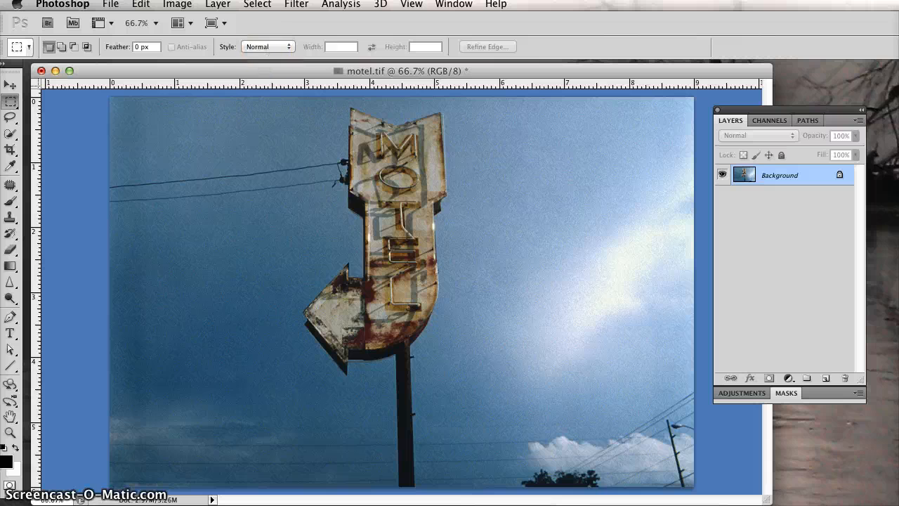
Load the marquee channel as a new selection
{"action": "left_click", "coordinate": [258, 4]}
{"action": "left_click", "coordinate": [307, 302]}
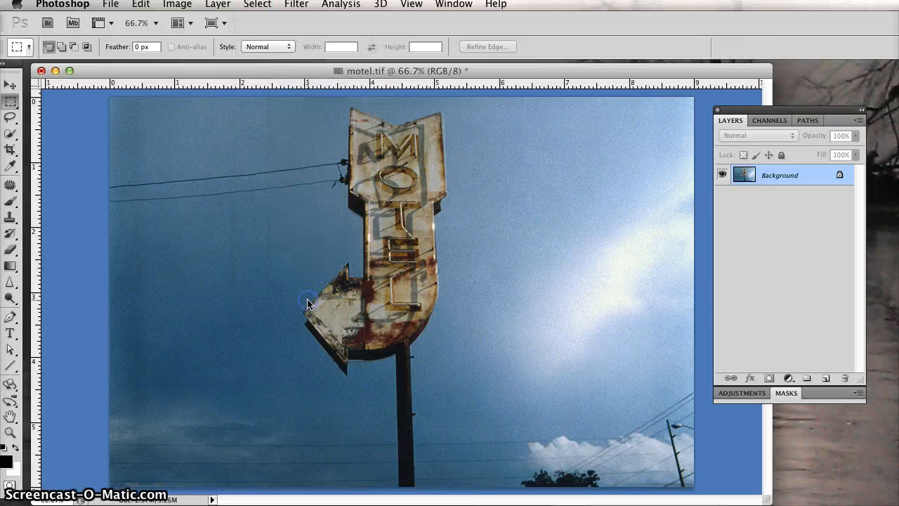
{"action": "left_click", "coordinate": [385, 208]}
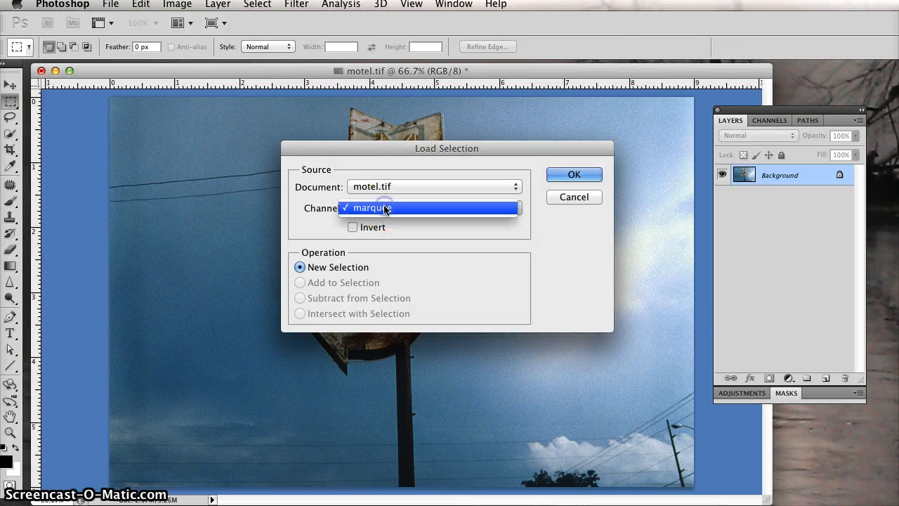
{"action": "left_click", "coordinate": [385, 207]}
{"action": "left_click", "coordinate": [571, 175]}
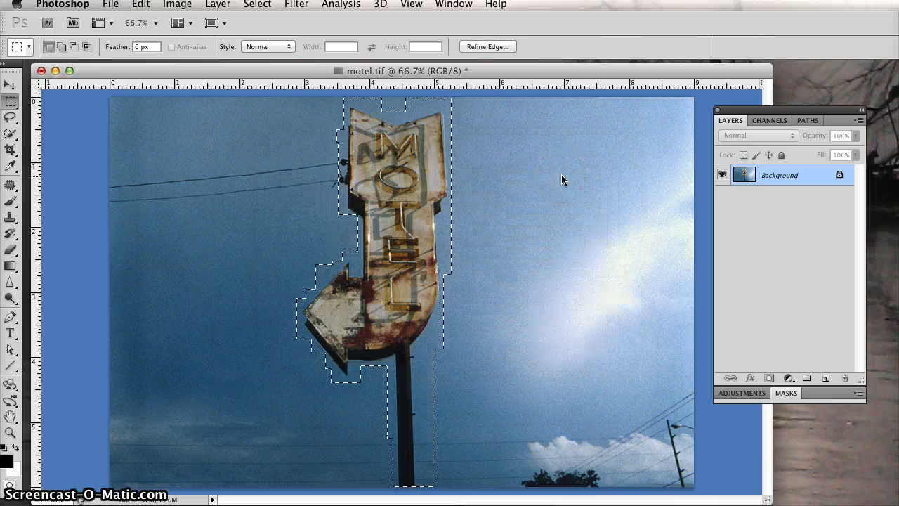
Deselect the loaded selection
{"action": "left_click", "coordinate": [524, 195]}
{"action": "left_click", "coordinate": [362, 251]}
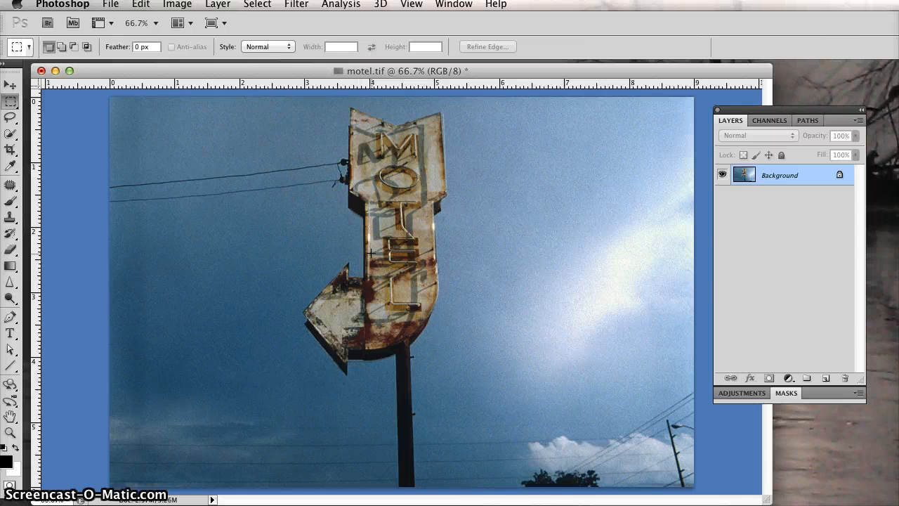
{"action": "left_click", "coordinate": [305, 72]}
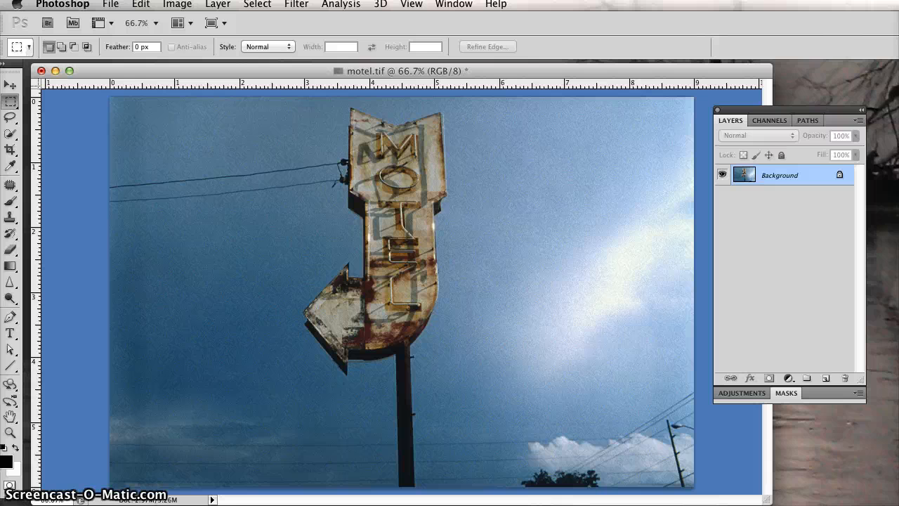
With the Lasso tool at 25 px feather, draw a freehand selection around the sign, then deselect it
{"action": "left_click", "coordinate": [9, 117]}
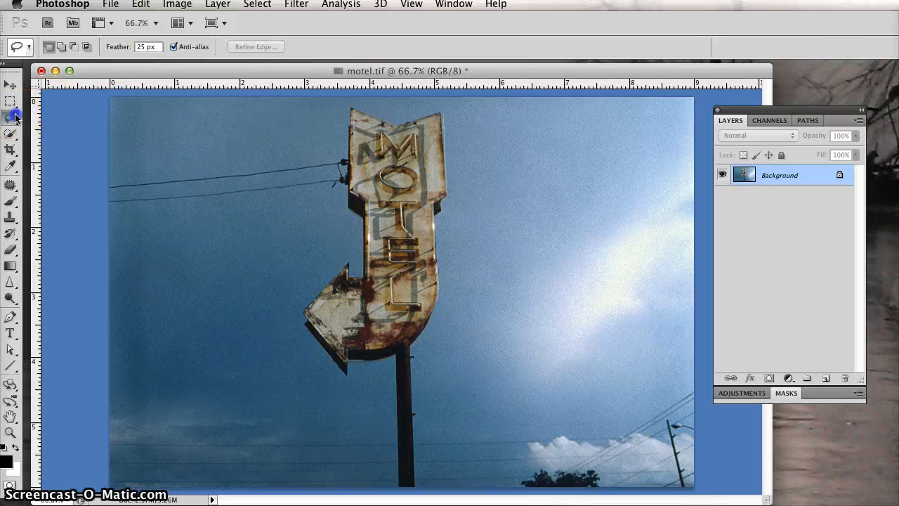
{"action": "left_click", "coordinate": [11, 118]}
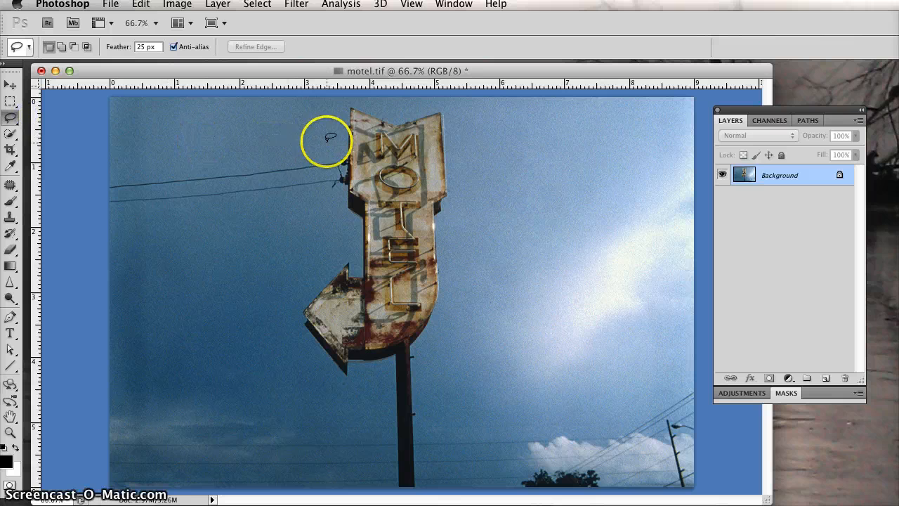
{"action": "mouse_move", "coordinate": [339, 127]}
{"action": "left_mouse_down"}
{"action": "mouse_move", "coordinate": [347, 222]}
{"action": "mouse_move", "coordinate": [305, 283]}
{"action": "mouse_move", "coordinate": [302, 317]}
{"action": "mouse_move", "coordinate": [380, 399]}
{"action": "mouse_move", "coordinate": [449, 348]}
{"action": "mouse_move", "coordinate": [465, 288]}
{"action": "mouse_move", "coordinate": [445, 119]}
{"action": "mouse_move", "coordinate": [433, 109]}
{"action": "mouse_move", "coordinate": [355, 131]}
{"action": "mouse_move", "coordinate": [334, 147]}
{"action": "left_mouse_up"}
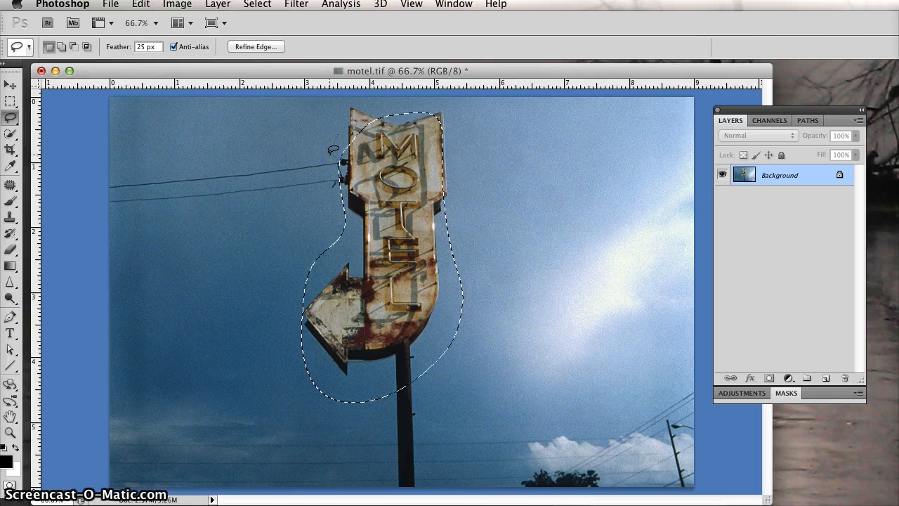
{"action": "left_click", "coordinate": [339, 81]}
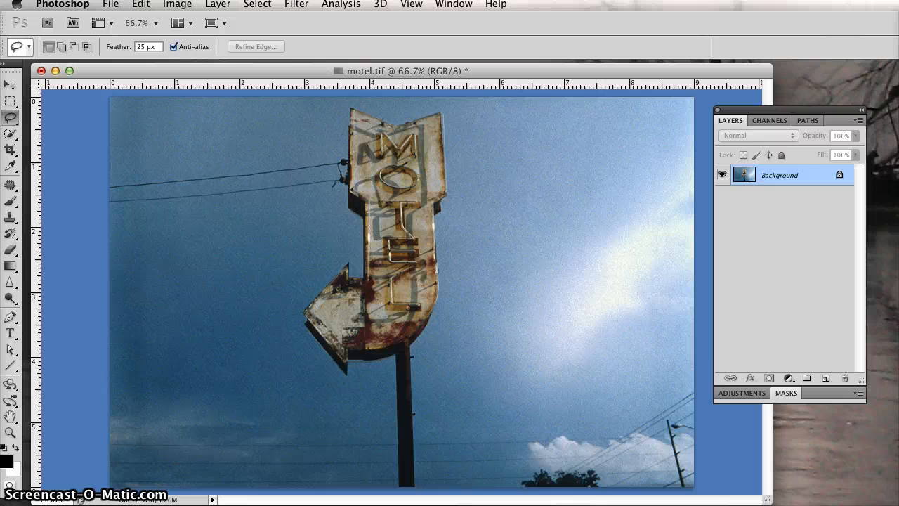
Load the marquee channel as a new selection again
{"action": "left_click", "coordinate": [257, 4]}
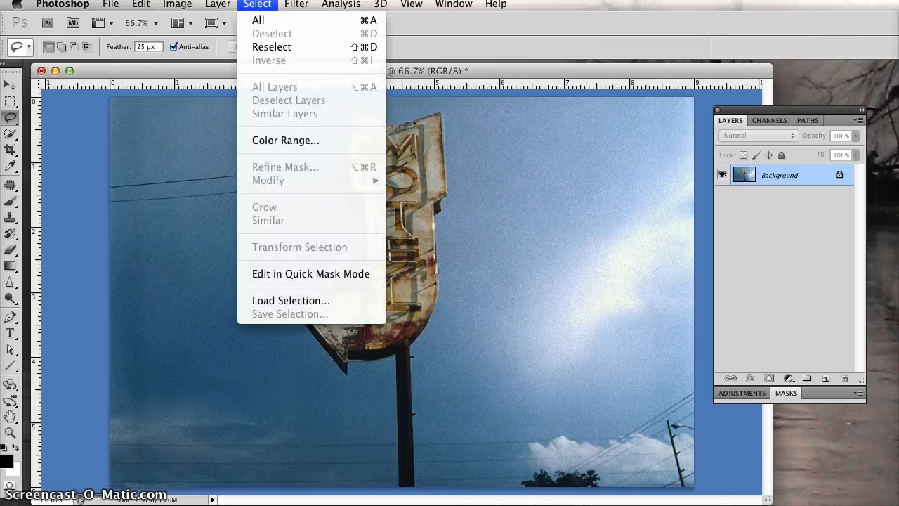
{"action": "left_click", "coordinate": [284, 300]}
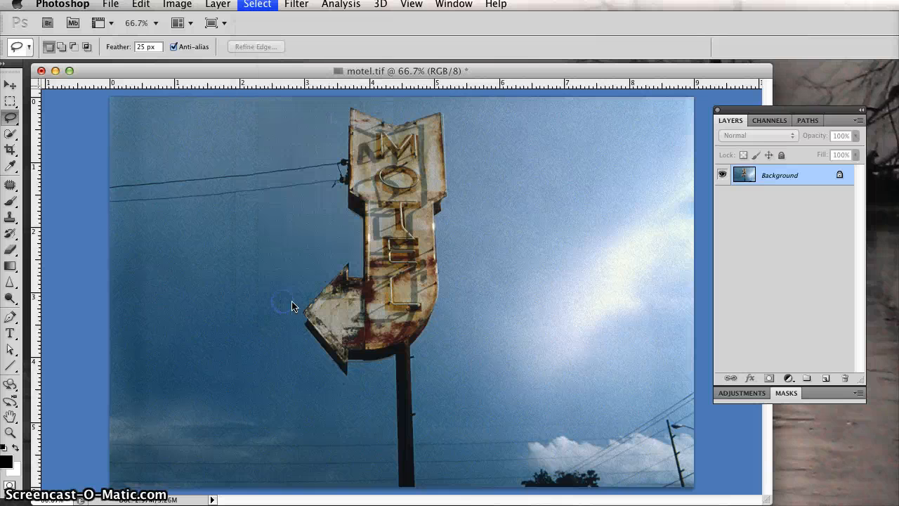
{"action": "left_click", "coordinate": [386, 208]}
{"action": "left_click", "coordinate": [386, 207]}
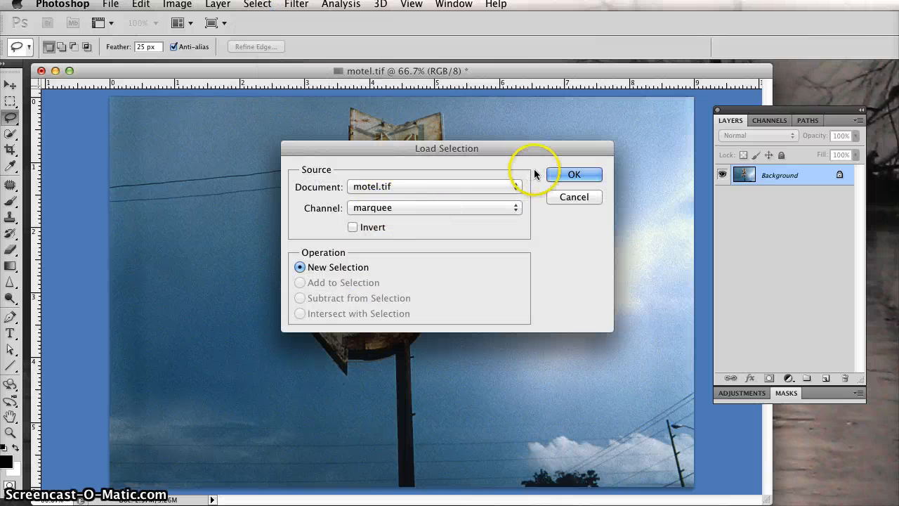
{"action": "left_click", "coordinate": [573, 174]}
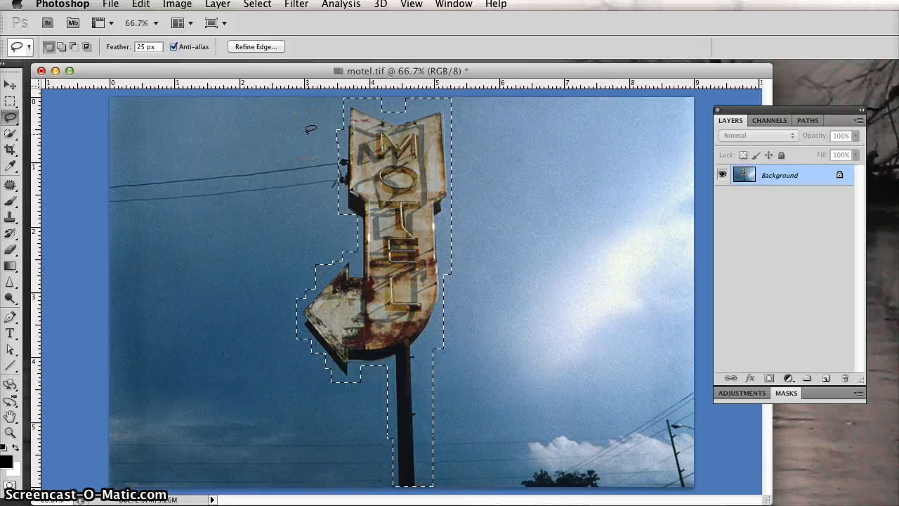
{"action": "left_click", "coordinate": [257, 4]}
{"action": "left_click", "coordinate": [199, 139]}
{"action": "left_click", "coordinate": [8, 484]}
{"action": "left_click", "coordinate": [10, 486]}
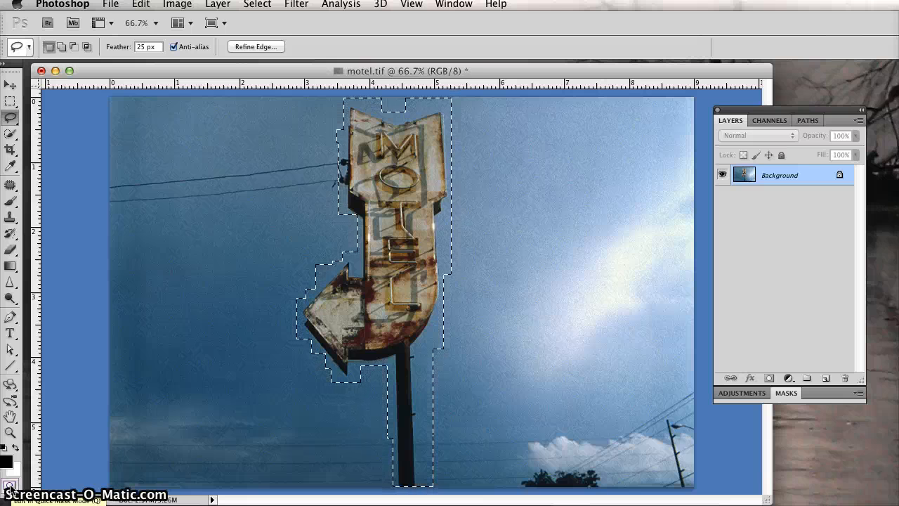
Enter Quick Mask mode, dismissing its options dialog, and toggle the mode off and on to compare
{"action": "double_click", "coordinate": [10, 485]}
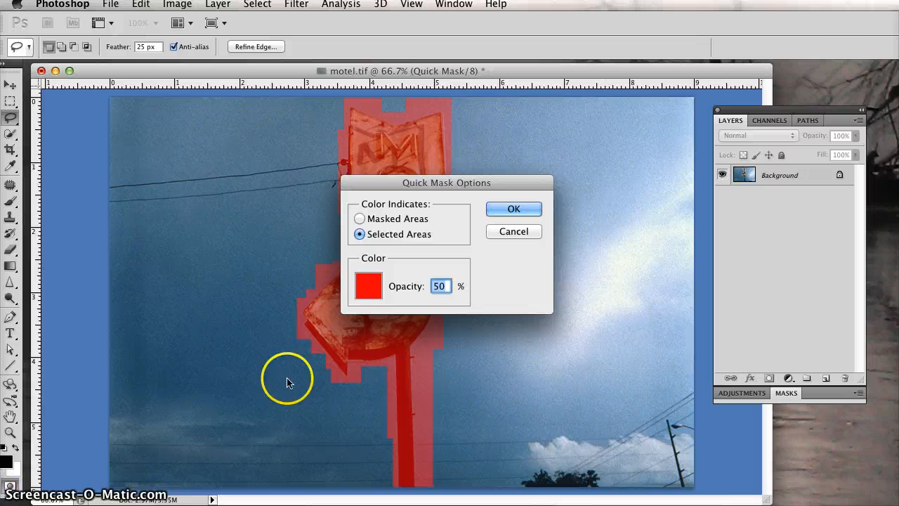
{"action": "left_click_drag", "start_coordinate": [372, 185], "coordinate": [161, 141]}
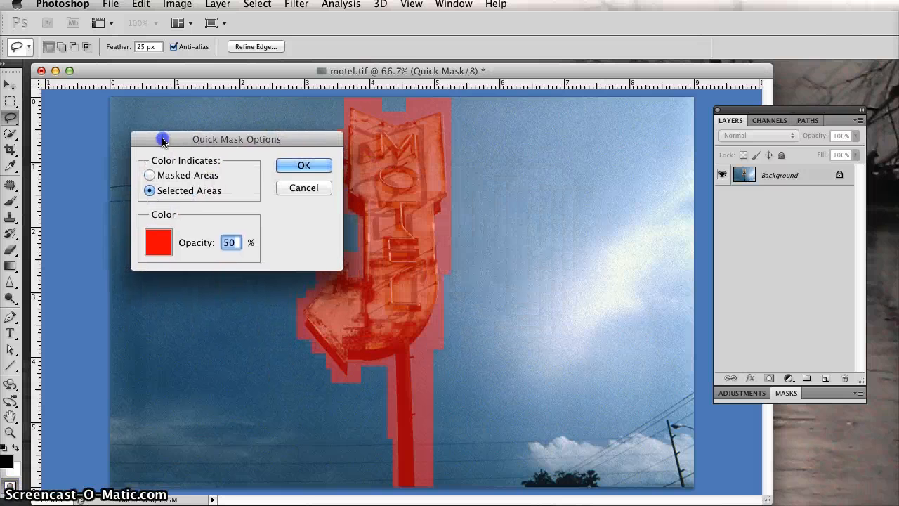
{"action": "left_click", "coordinate": [315, 189]}
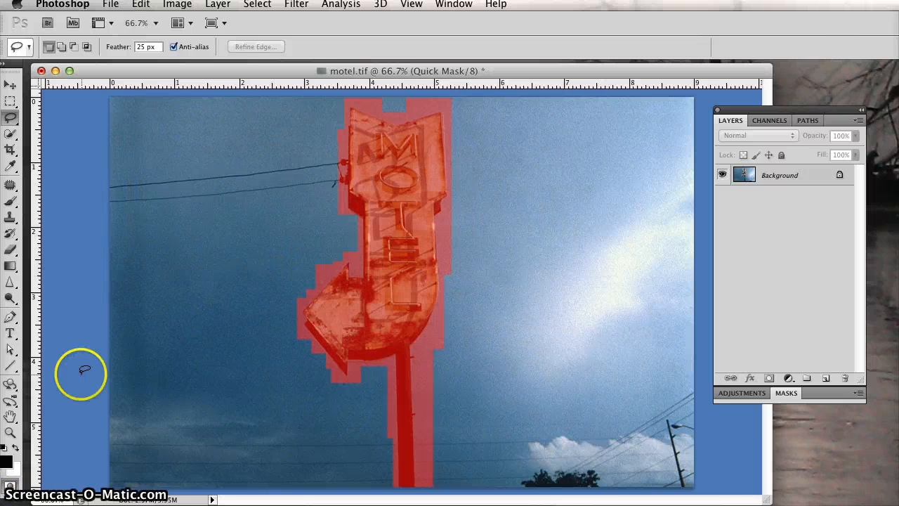
{"action": "left_click", "coordinate": [9, 484]}
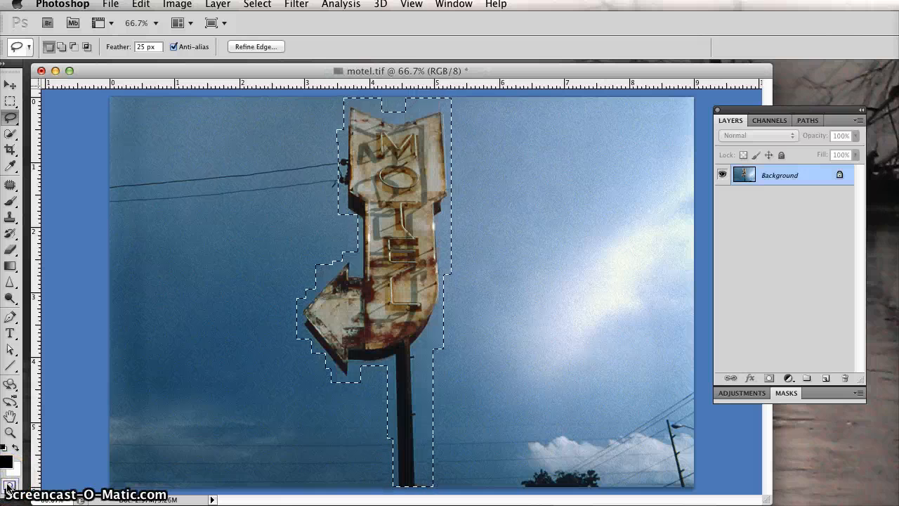
{"action": "left_click", "coordinate": [9, 485]}
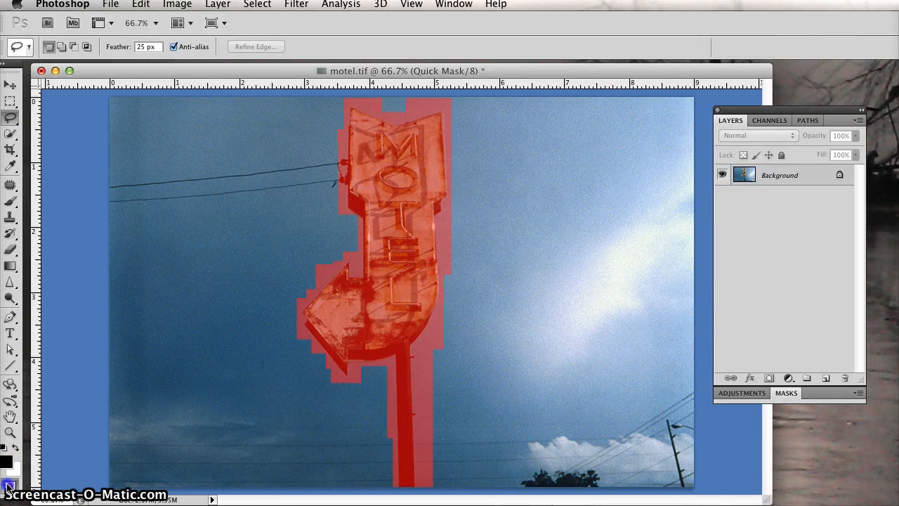
Change the Quick Mask overlay colour to pinkish red f91565 in Quick Mask Options
{"action": "double_click", "coordinate": [10, 485]}
{"action": "left_click_drag", "start_coordinate": [194, 138], "coordinate": [220, 139]}
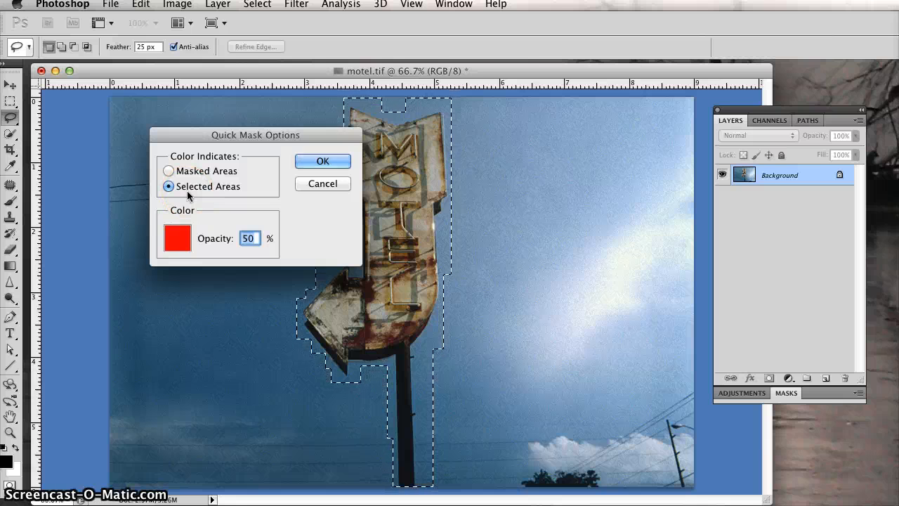
{"action": "left_click", "coordinate": [175, 238]}
{"action": "left_click", "coordinate": [174, 241]}
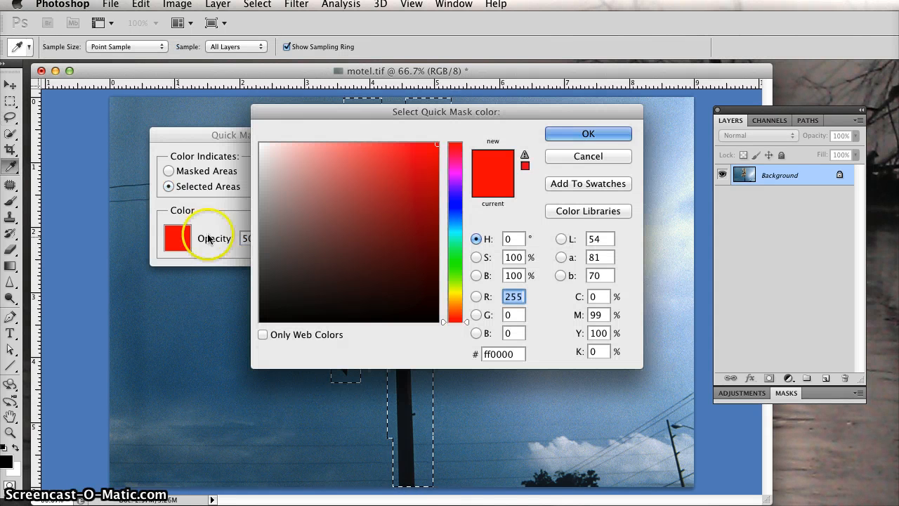
{"action": "left_click", "coordinate": [455, 250]}
{"action": "left_click", "coordinate": [391, 181]}
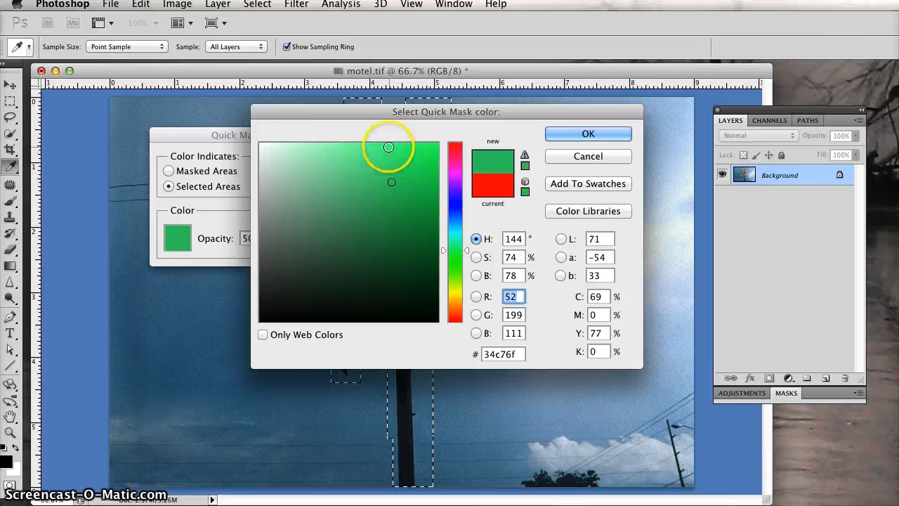
{"action": "left_click", "coordinate": [388, 147]}
{"action": "left_click", "coordinate": [423, 147]}
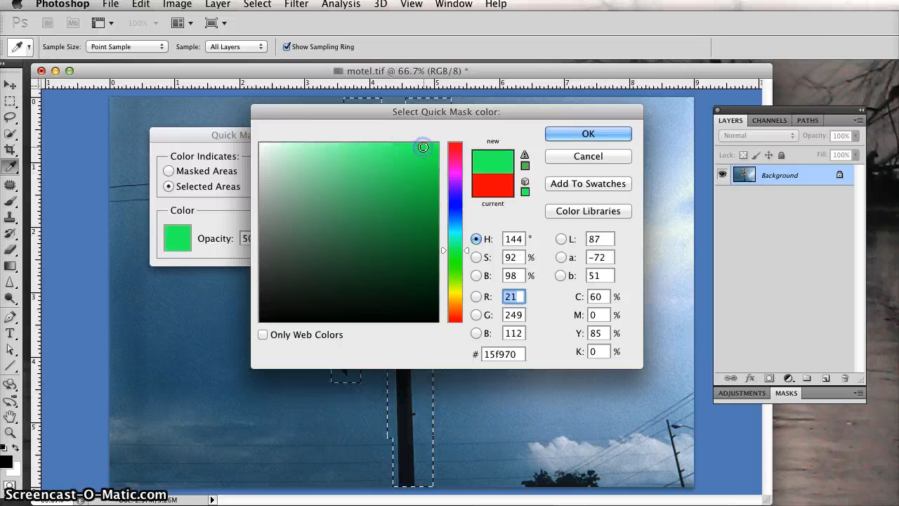
{"action": "left_click", "coordinate": [453, 153]}
{"action": "left_click", "coordinate": [521, 146]}
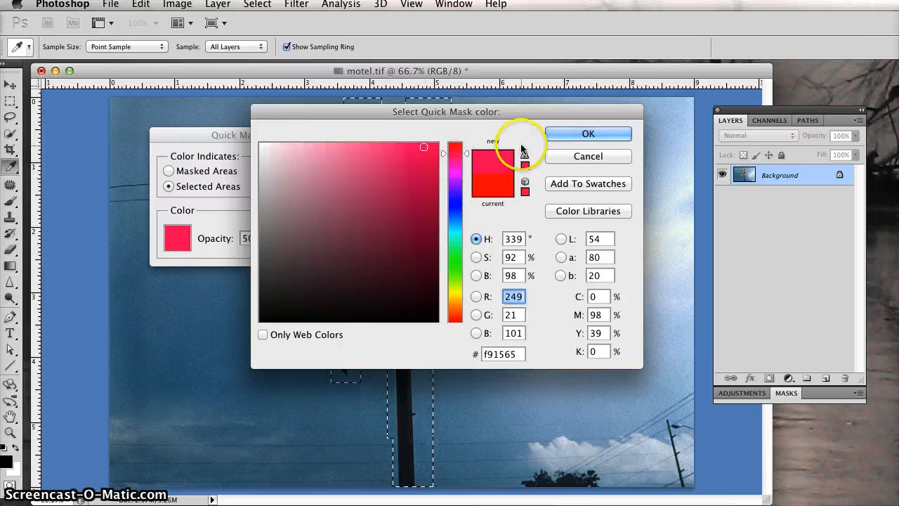
{"action": "left_click", "coordinate": [570, 133]}
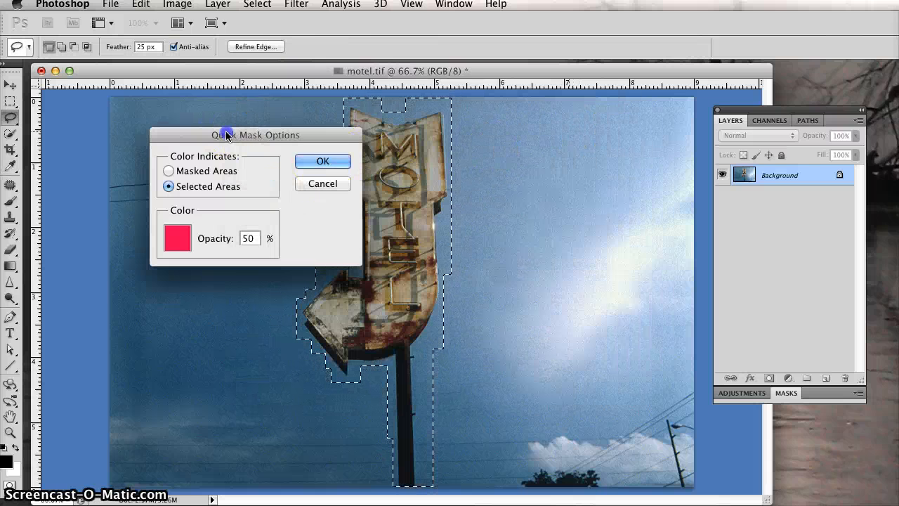
{"action": "left_click_drag", "start_coordinate": [226, 135], "coordinate": [195, 128]}
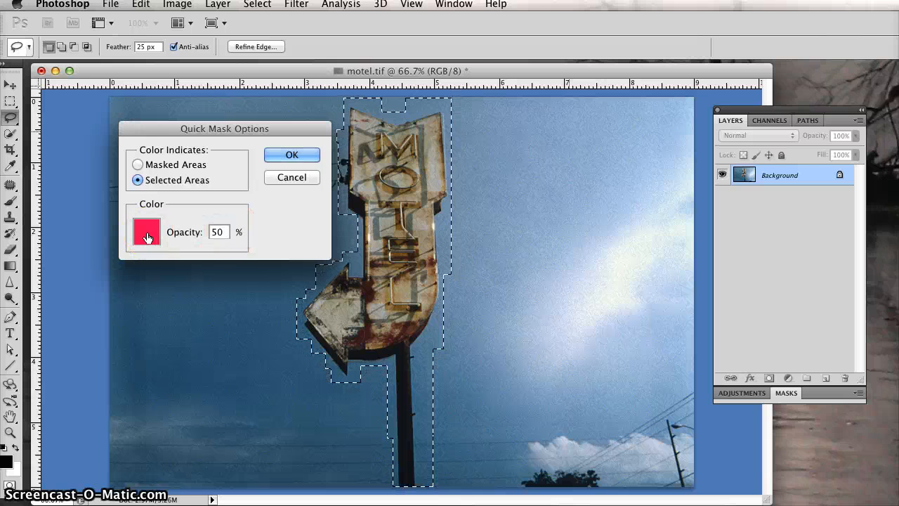
{"action": "left_click", "coordinate": [292, 155]}
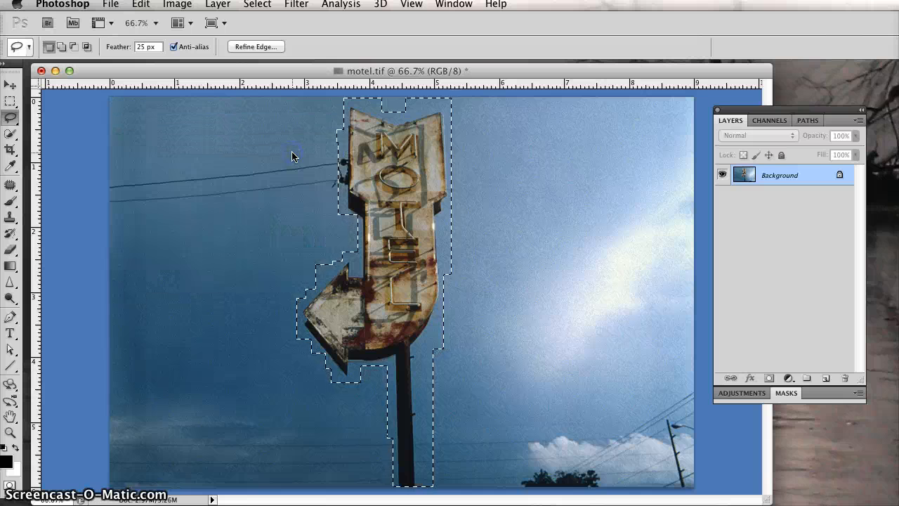
Toggle Quick Mask mode on and off repeatedly to compare the overlay with the selection outline
{"action": "left_click", "coordinate": [12, 485]}
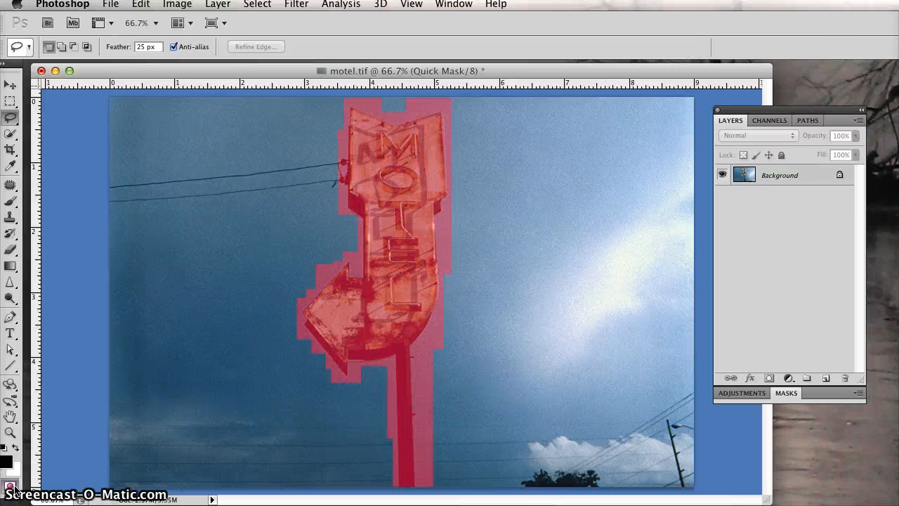
{"action": "left_click", "coordinate": [11, 485]}
{"action": "left_click", "coordinate": [11, 485]}
{"action": "left_click", "coordinate": [11, 485]}
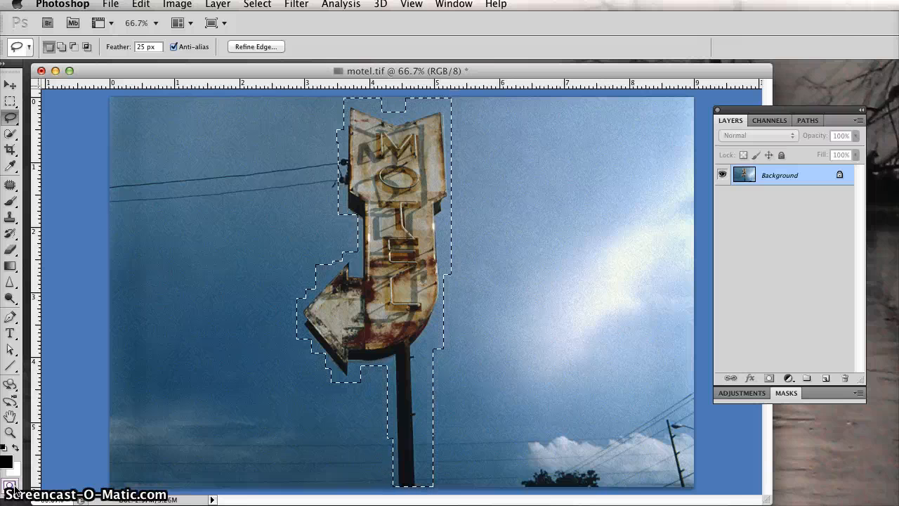
{"action": "left_click", "coordinate": [11, 485]}
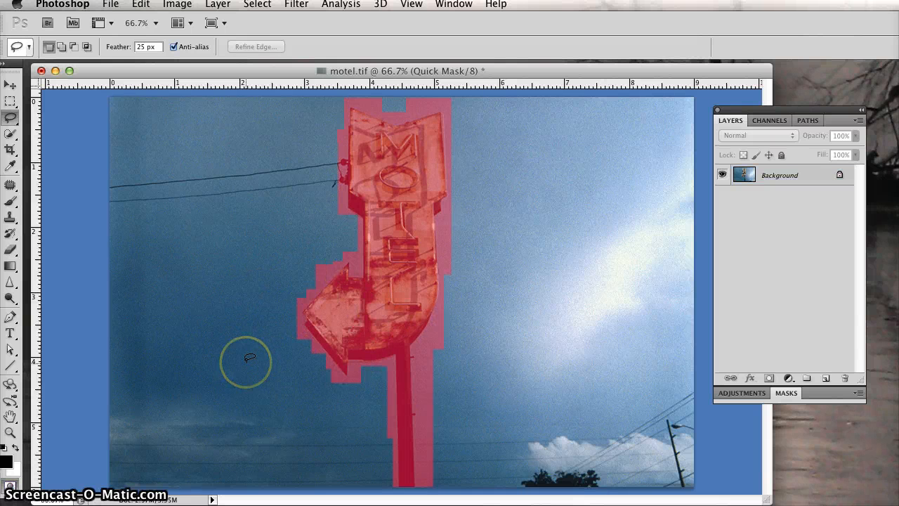
At 200% zoom, toggle Quick Mask mode off and on to inspect the mask edges along the sign
{"action": "key", "text": "ctrl+plus"}
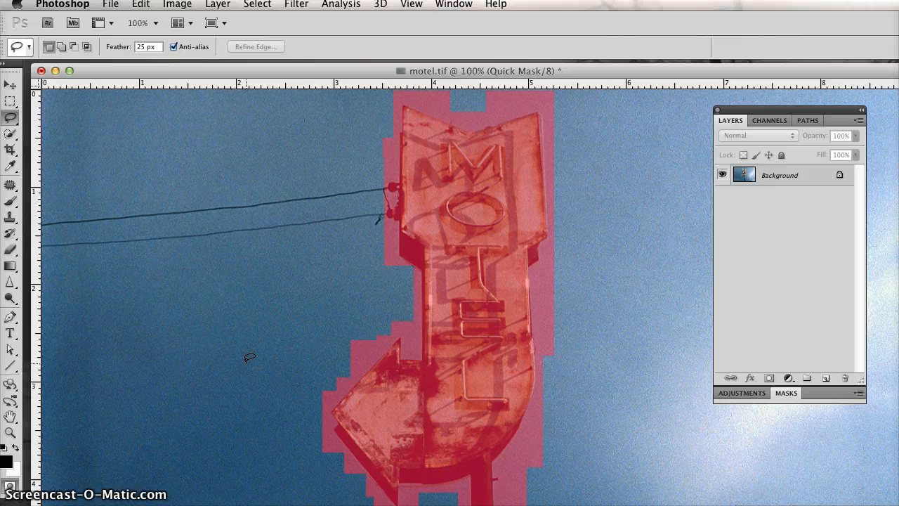
{"action": "key", "text": "ctrl+plus"}
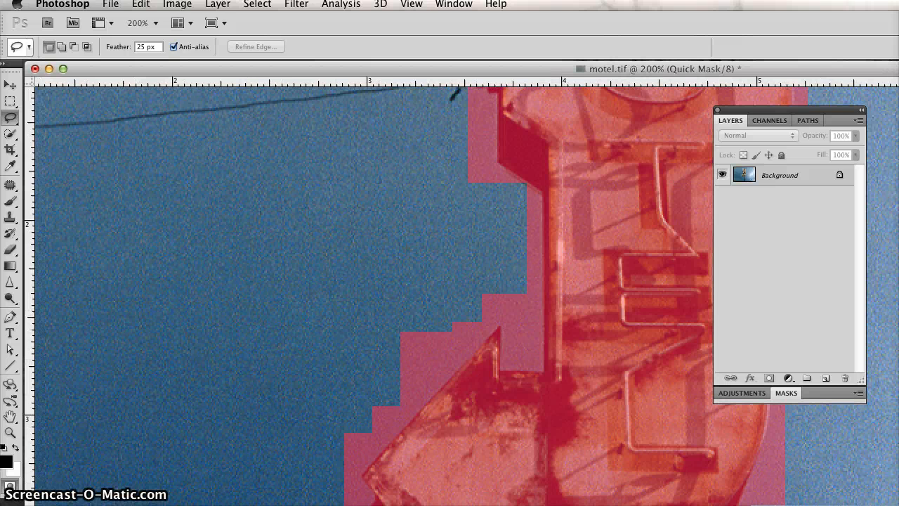
{"action": "left_click_drag", "start_coordinate": [898, 505], "coordinate": [793, 483]}
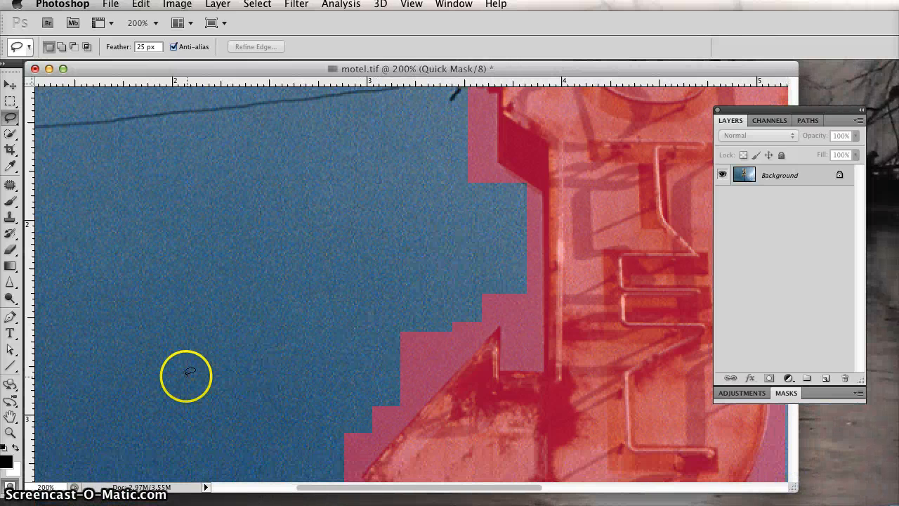
{"action": "left_click", "coordinate": [10, 485]}
{"action": "left_click", "coordinate": [10, 486]}
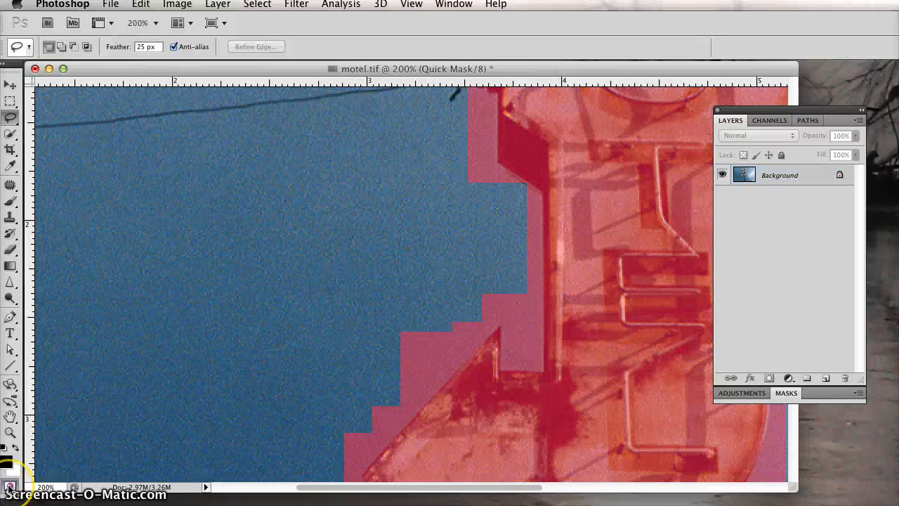
{"action": "left_click", "coordinate": [9, 486]}
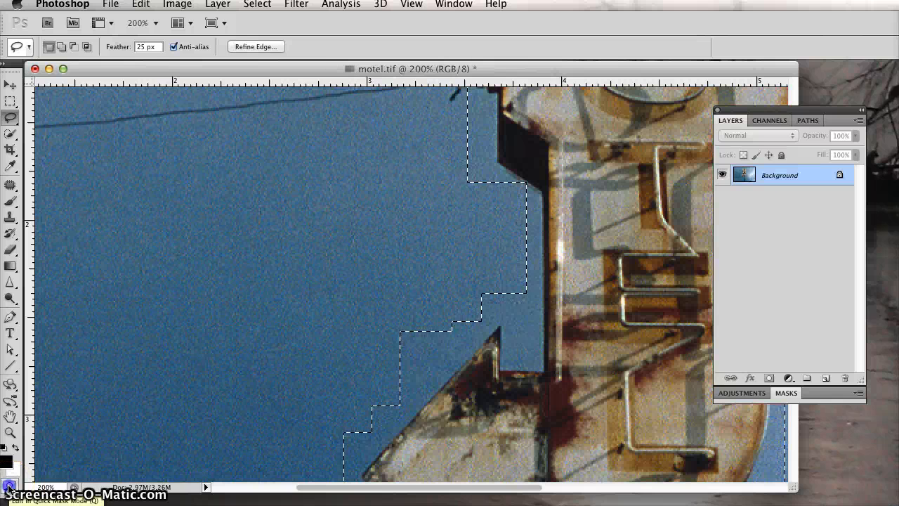
{"action": "left_click", "coordinate": [10, 486]}
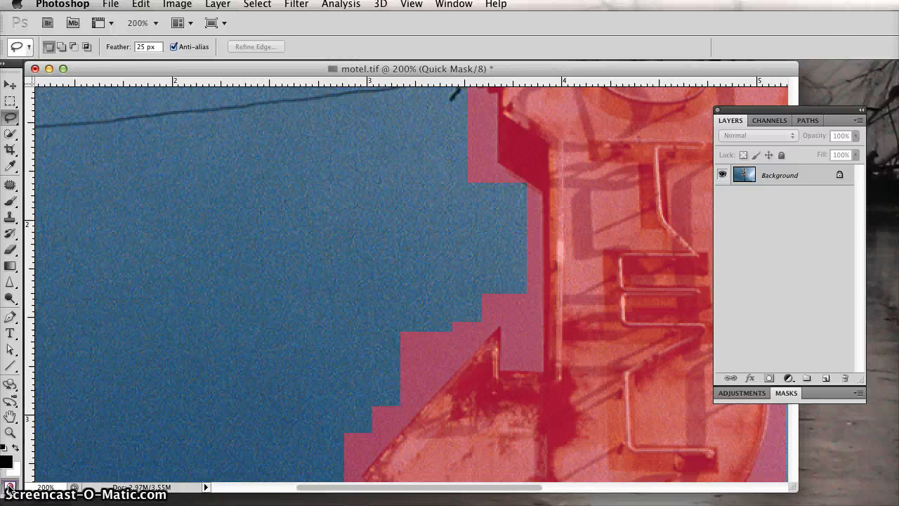
{"action": "left_click", "coordinate": [10, 486]}
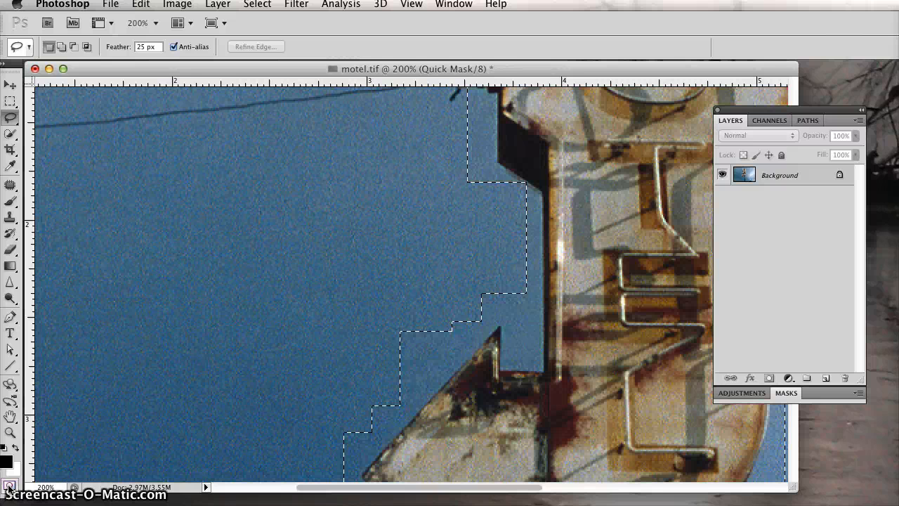